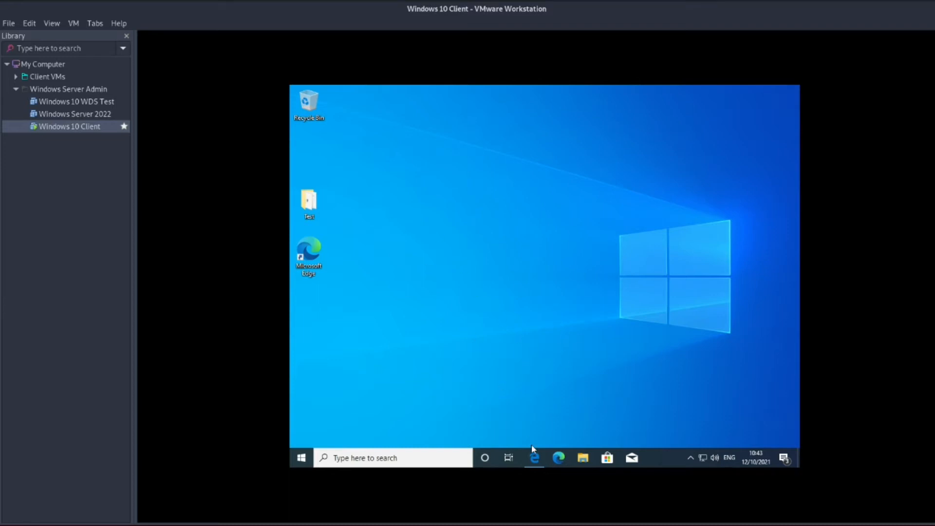
Minimize Edge and drag the test machine text file from the Test folder to the Desktop.
{"action": "left_click", "coordinate": [535, 457]}
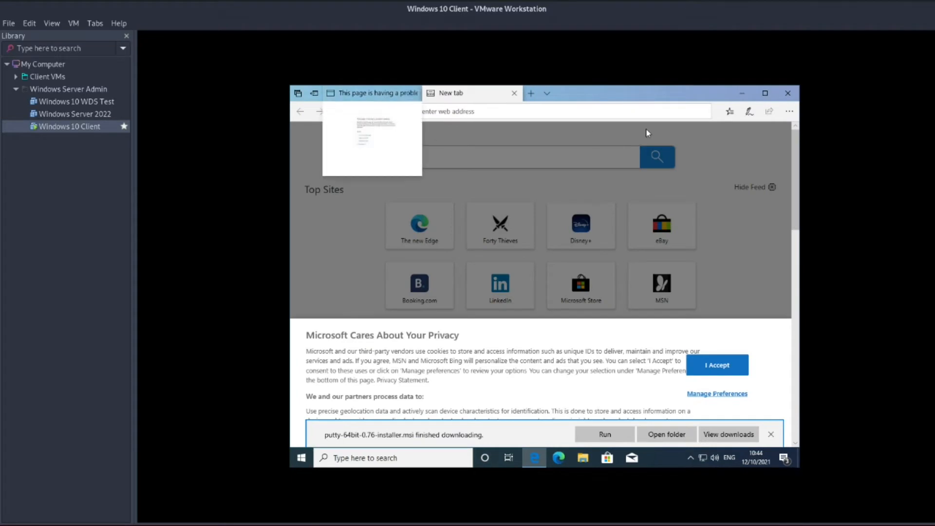
{"action": "left_click", "coordinate": [742, 95]}
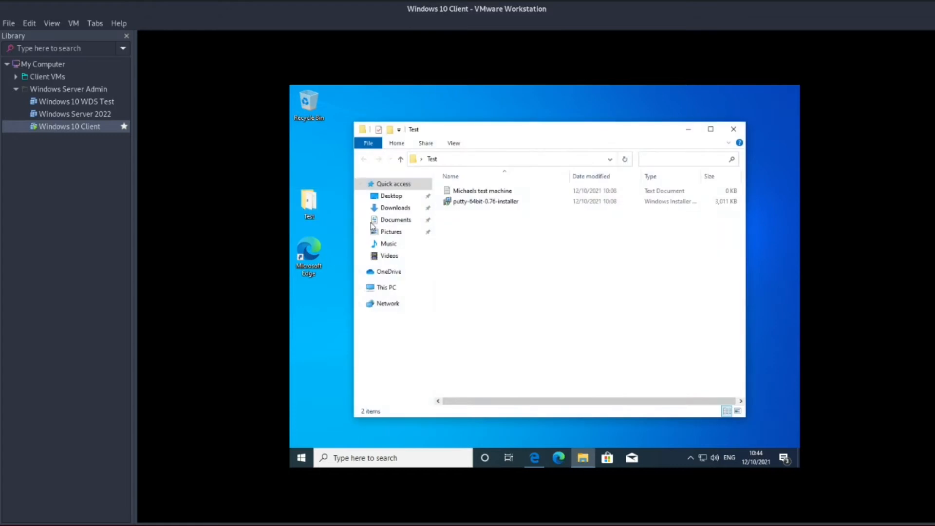
{"action": "left_click", "coordinate": [507, 202]}
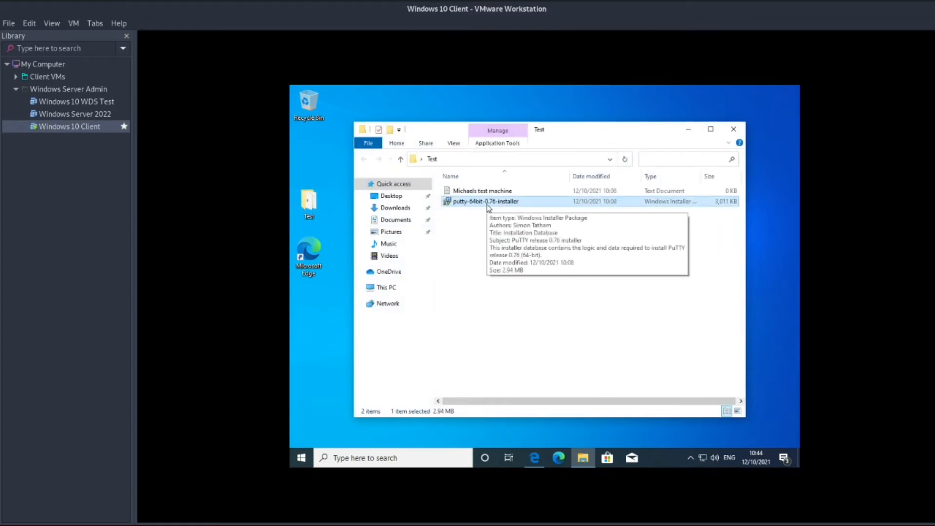
{"action": "left_click_drag", "start_coordinate": [487, 191], "coordinate": [320, 170]}
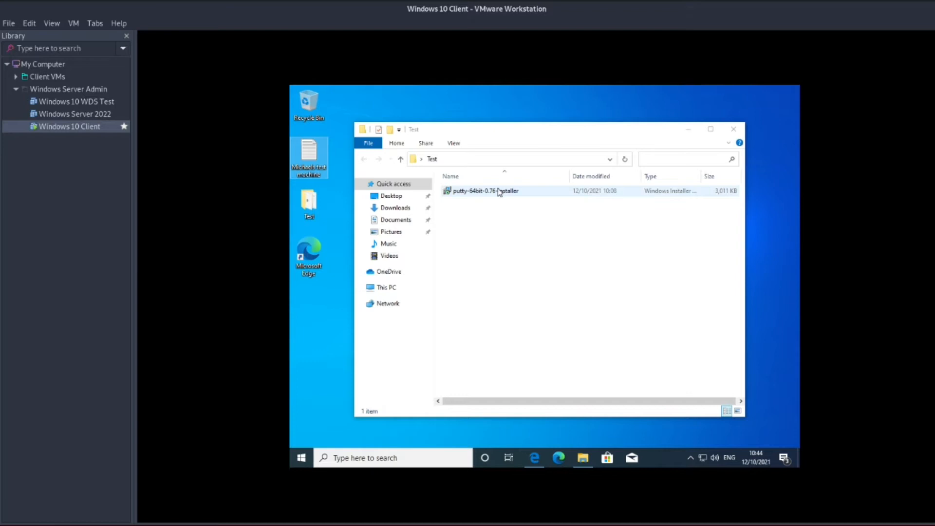
Install PuTTY 0.76 in the default folder with the desktop shortcut feature, skipping the README.
{"action": "double_click", "coordinate": [499, 192]}
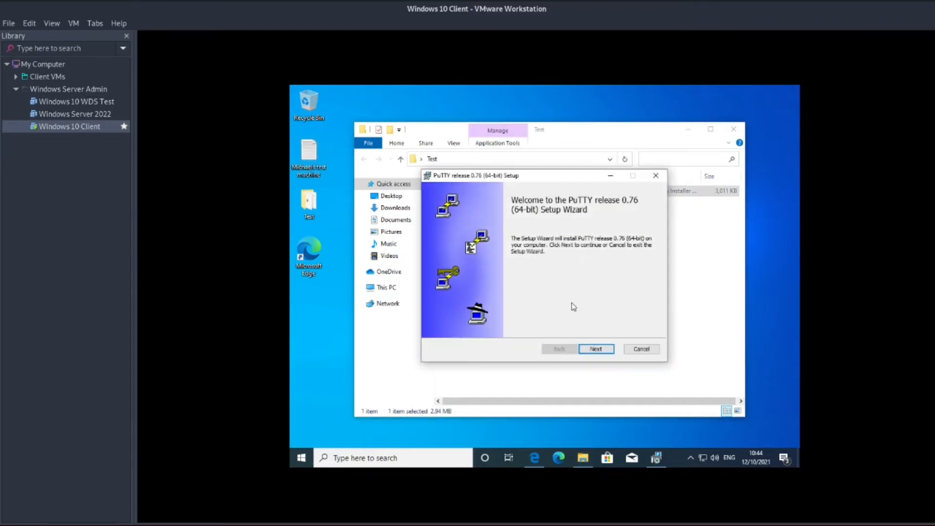
{"action": "left_click", "coordinate": [601, 349]}
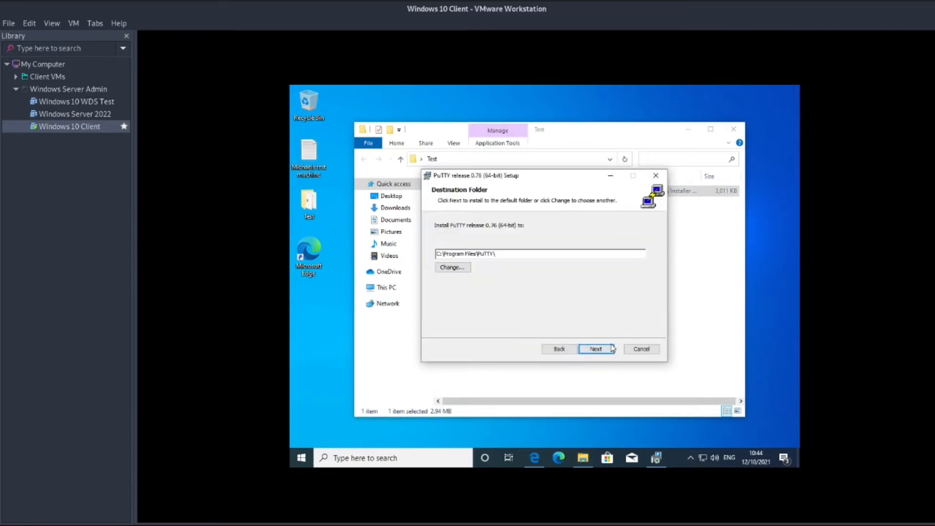
{"action": "left_click", "coordinate": [608, 348]}
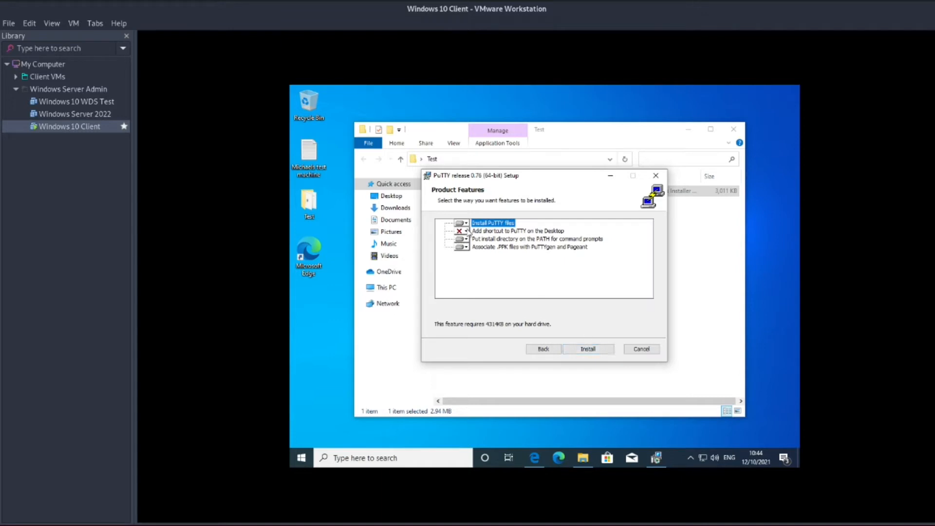
{"action": "left_click", "coordinate": [466, 231]}
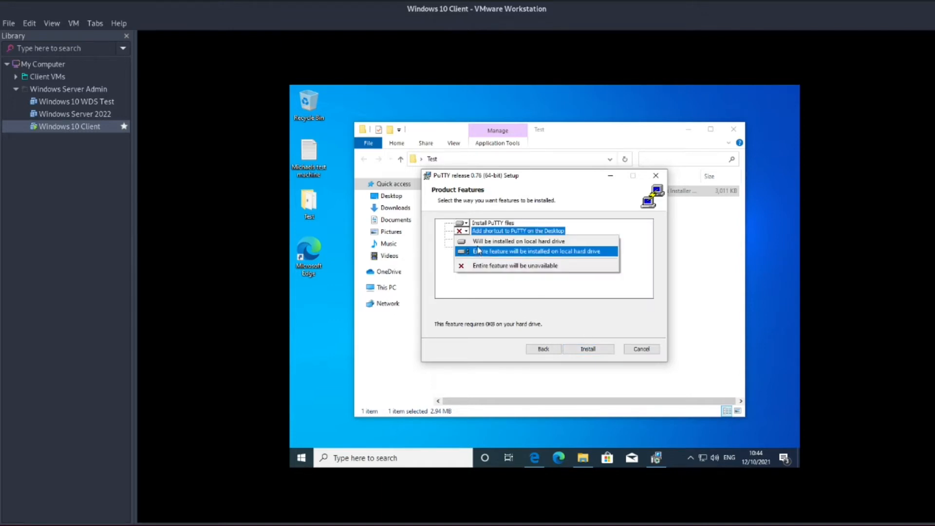
{"action": "left_click", "coordinate": [479, 241]}
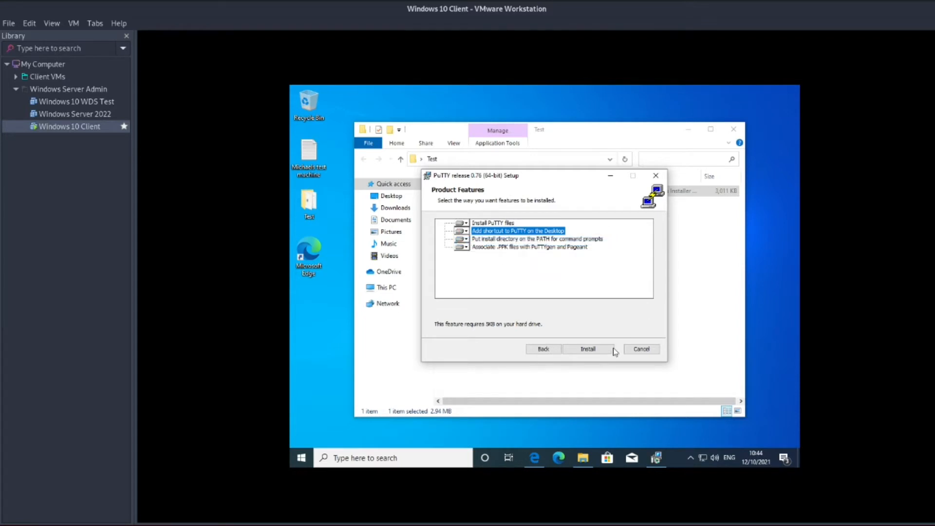
{"action": "left_click", "coordinate": [597, 351]}
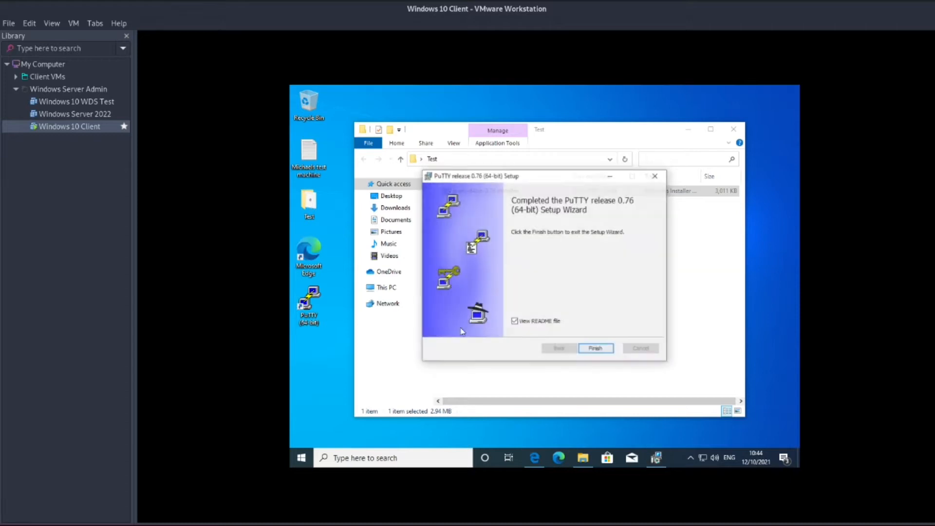
{"action": "left_click", "coordinate": [517, 322]}
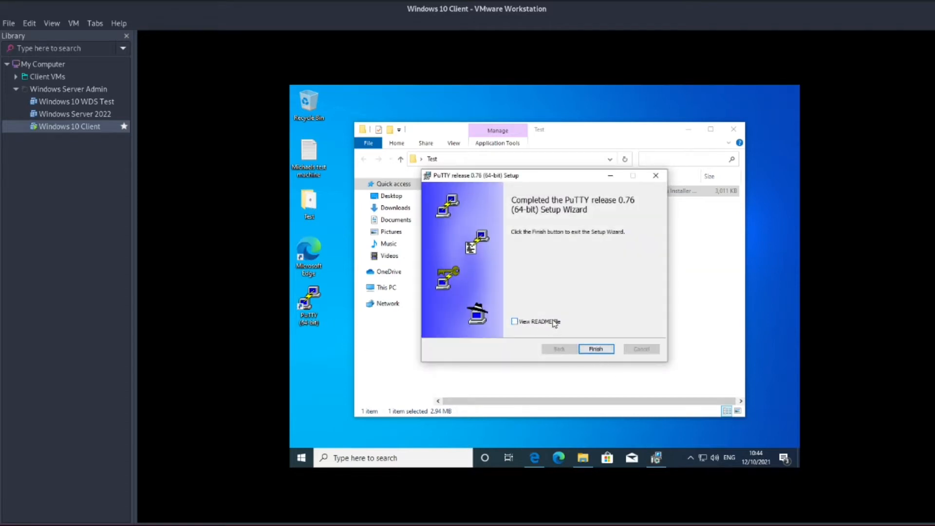
{"action": "left_click", "coordinate": [596, 349]}
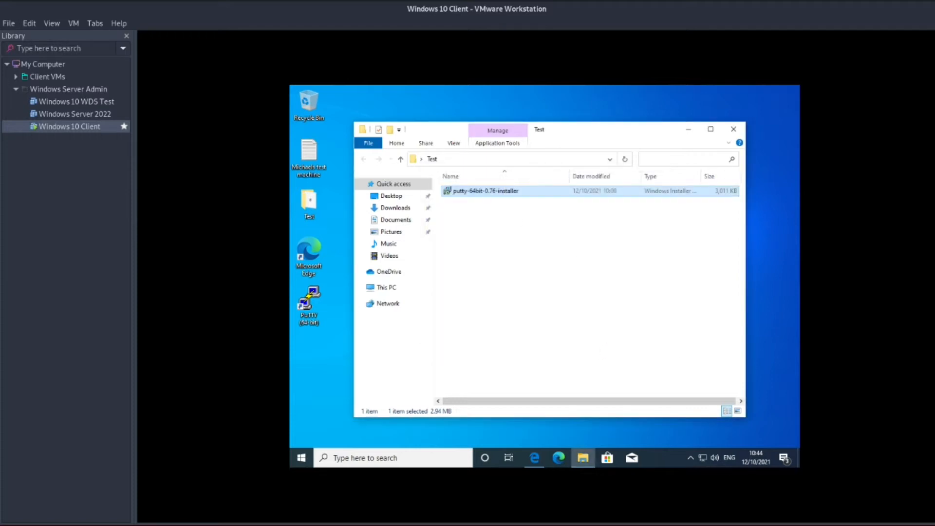
{"action": "left_click", "coordinate": [732, 130]}
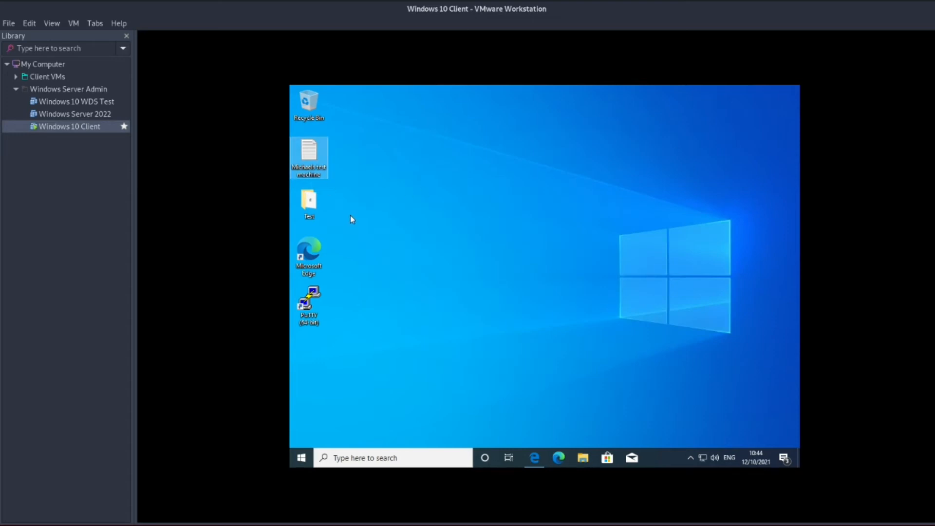
Check the Test folder and new PuTTY shortcut on the desktop, then clear the selection.
{"action": "left_click", "coordinate": [307, 209]}
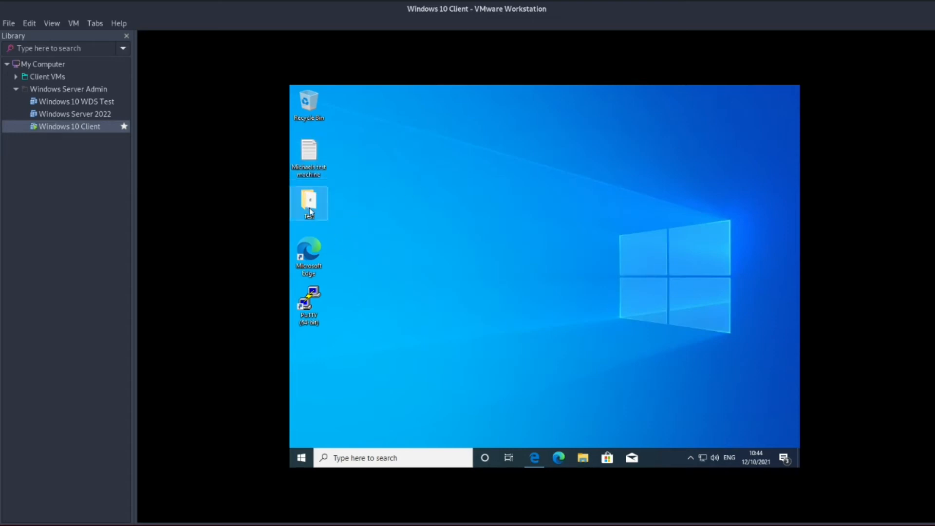
{"action": "left_click", "coordinate": [314, 290]}
{"action": "left_click", "coordinate": [382, 239]}
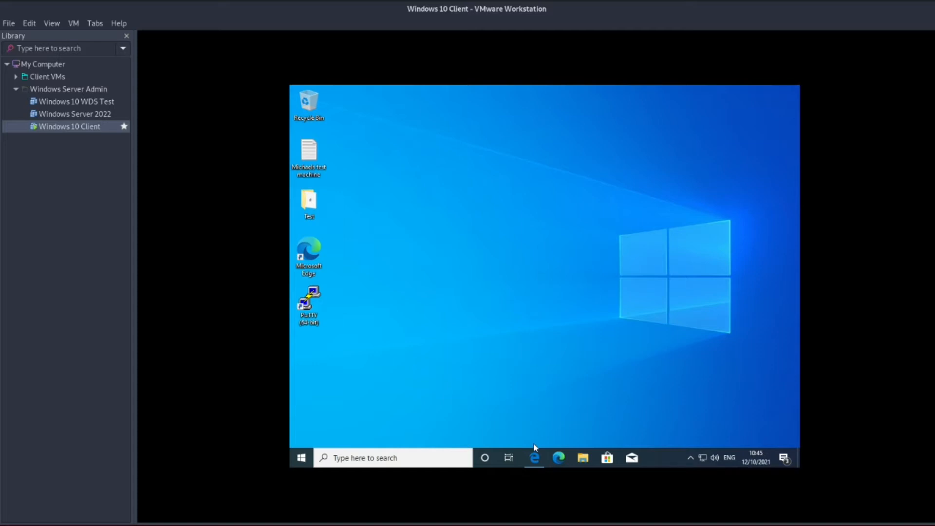
Close Edge with all its tabs and open This PC to view the drives.
{"action": "mouse_move", "coordinate": [534, 458]}
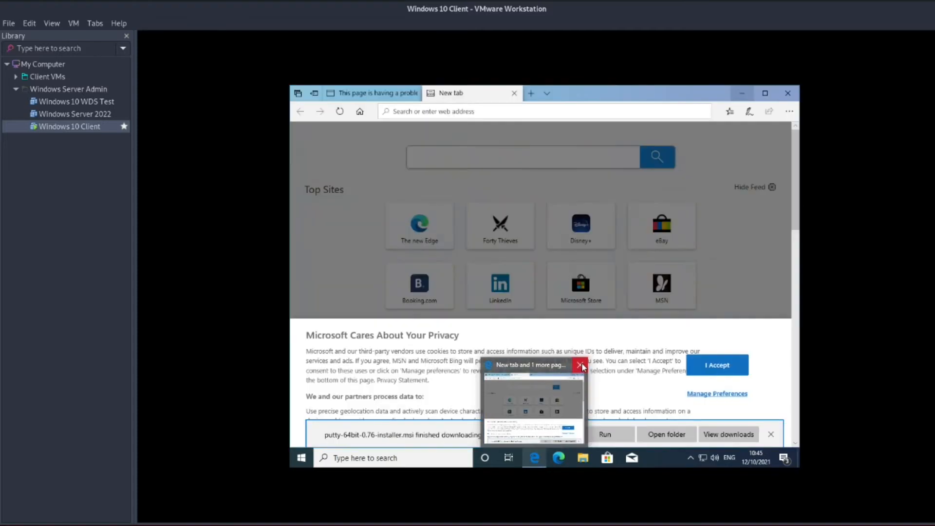
{"action": "left_click", "coordinate": [586, 368]}
{"action": "key", "text": "alt+F4"}
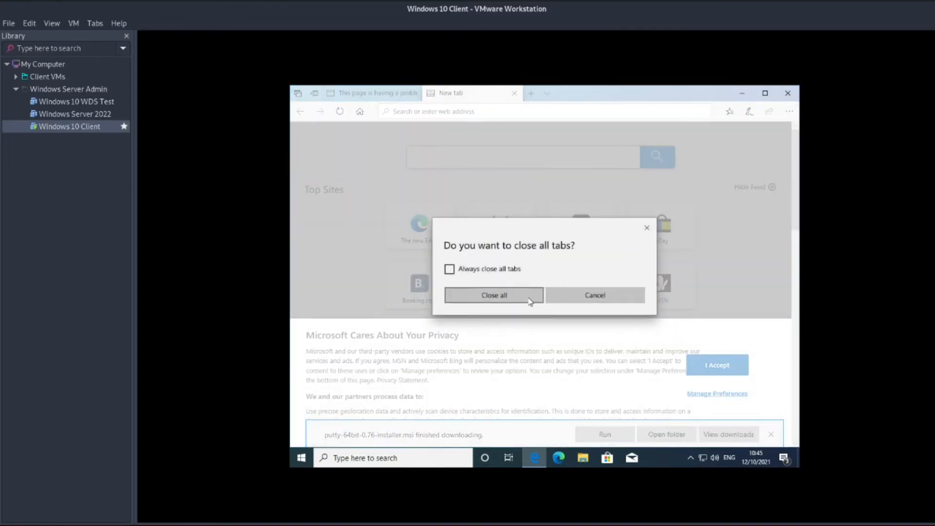
{"action": "left_click", "coordinate": [529, 296]}
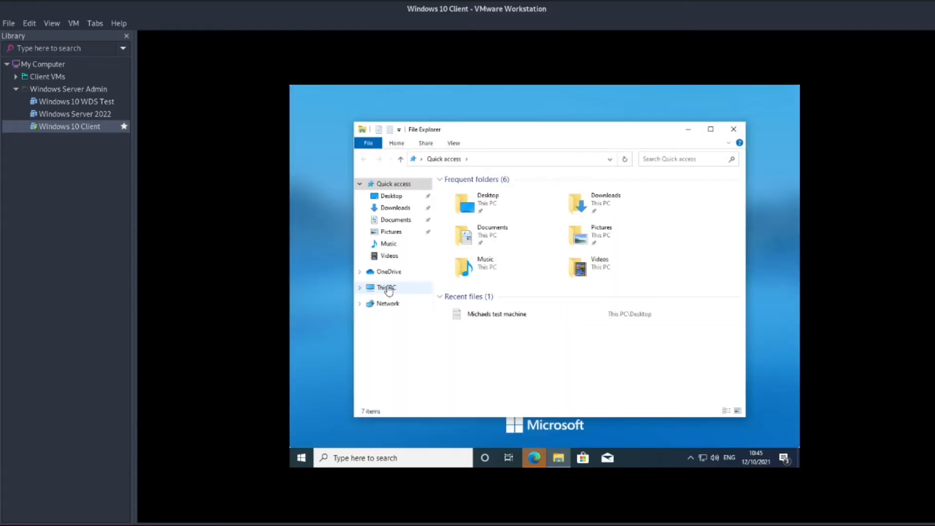
{"action": "left_click", "coordinate": [388, 290]}
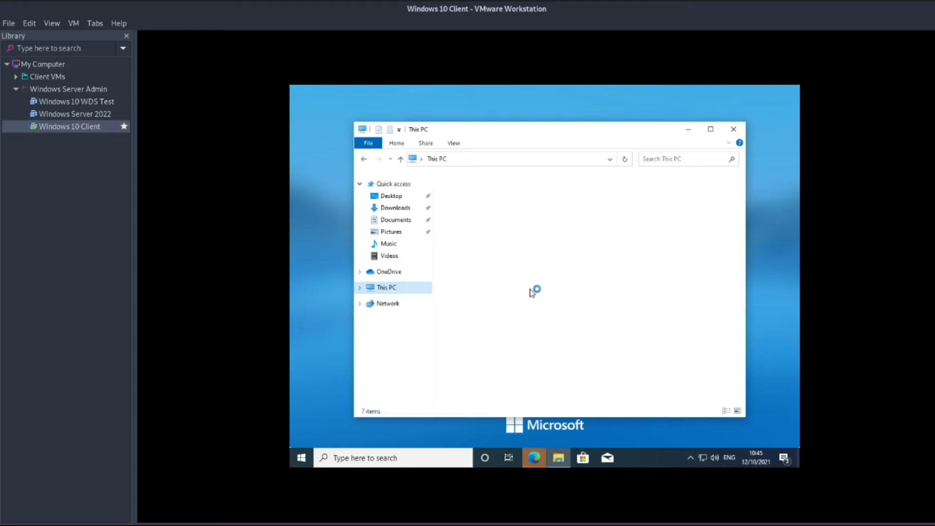
{"action": "mouse_move", "coordinate": [489, 327]}
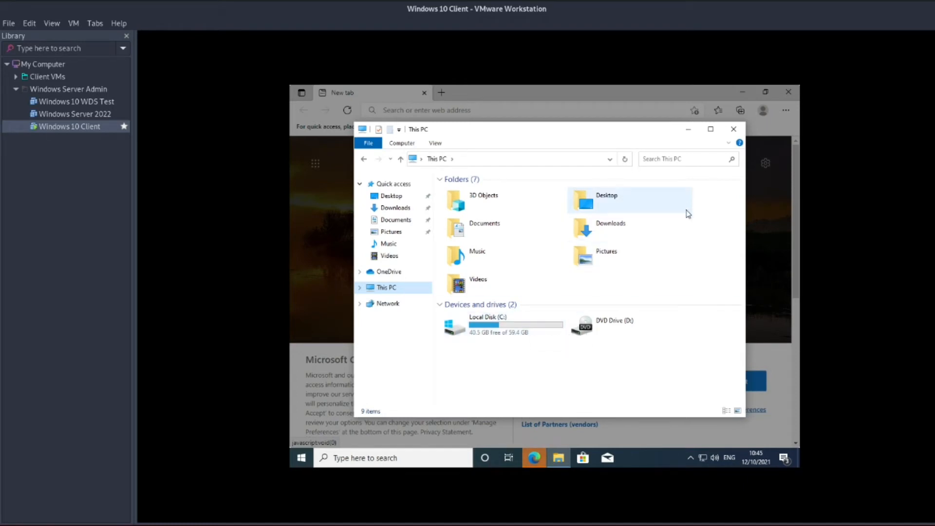
Close File Explorer and try closing the Edge welcome window from its taskbar menu.
{"action": "left_click", "coordinate": [734, 129]}
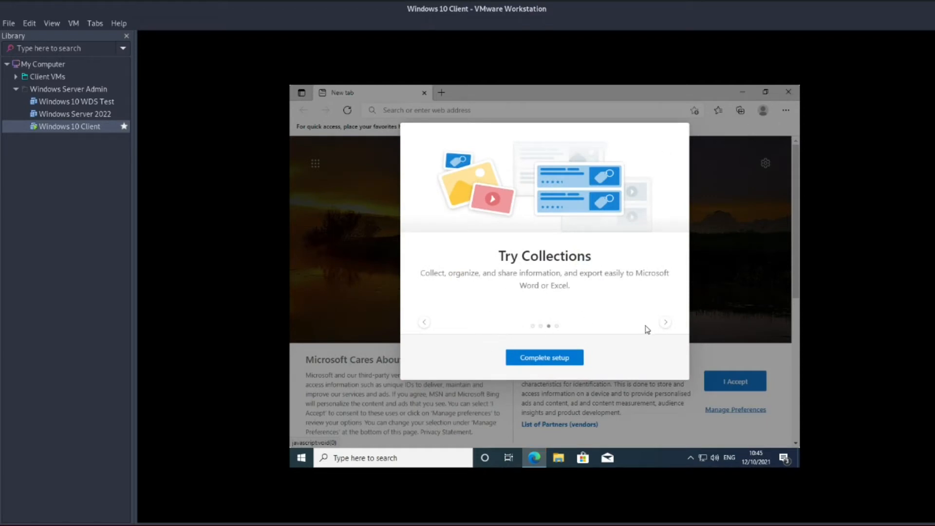
{"action": "left_click", "coordinate": [668, 324]}
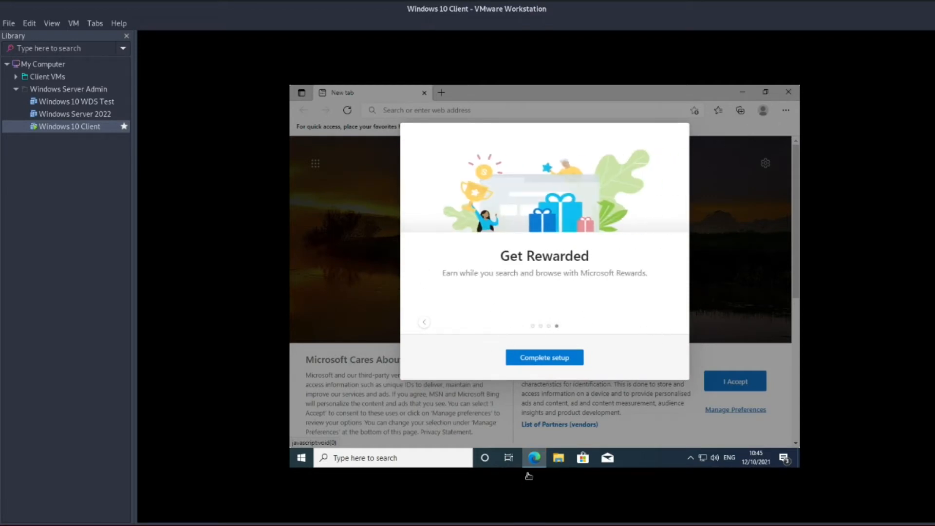
{"action": "right_click", "coordinate": [538, 461]}
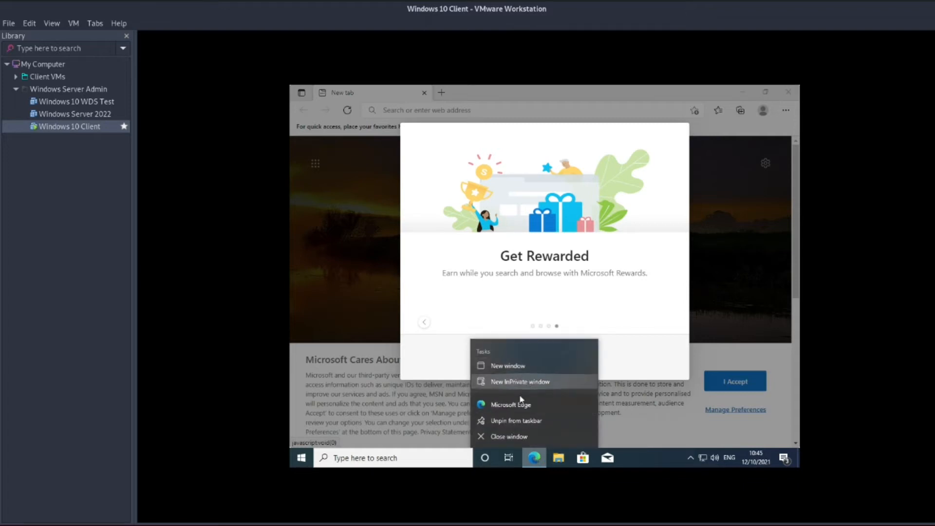
{"action": "left_click", "coordinate": [513, 431]}
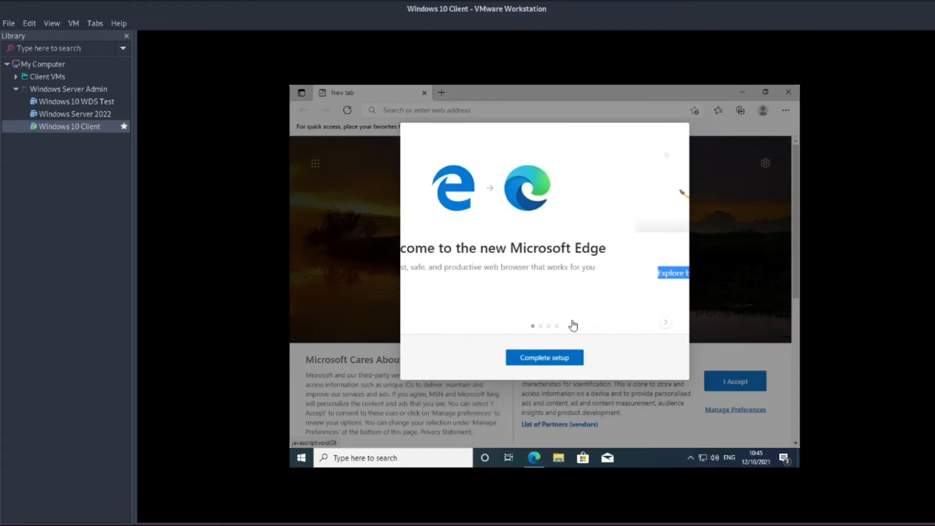
{"action": "left_click", "coordinate": [664, 325]}
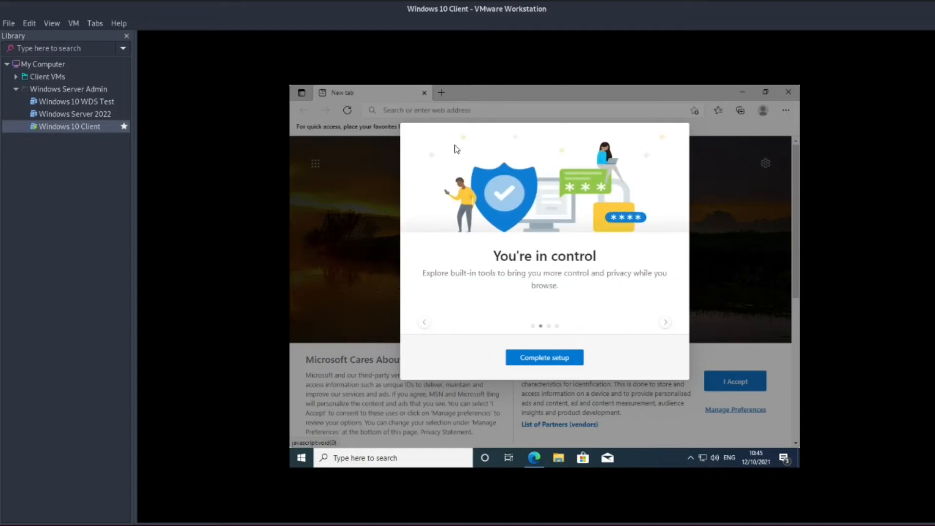
{"action": "right_click", "coordinate": [532, 461]}
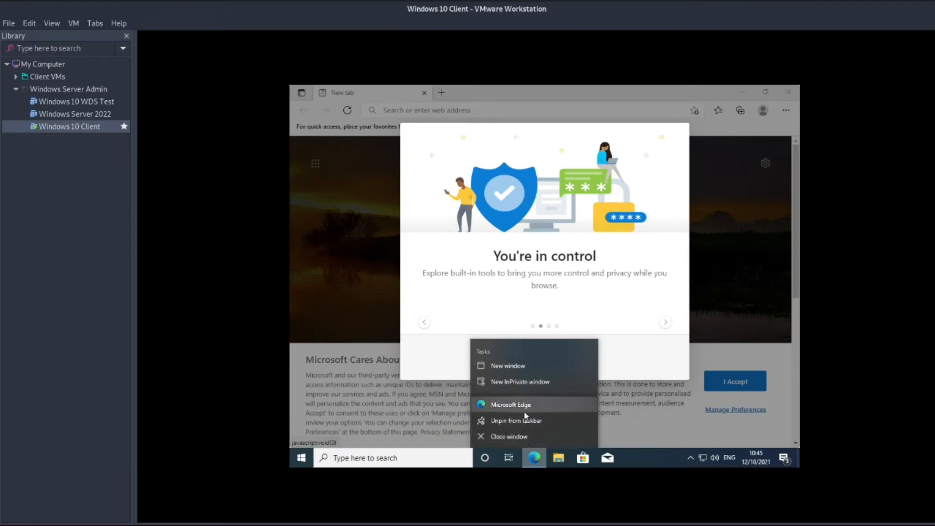
{"action": "left_click", "coordinate": [527, 440]}
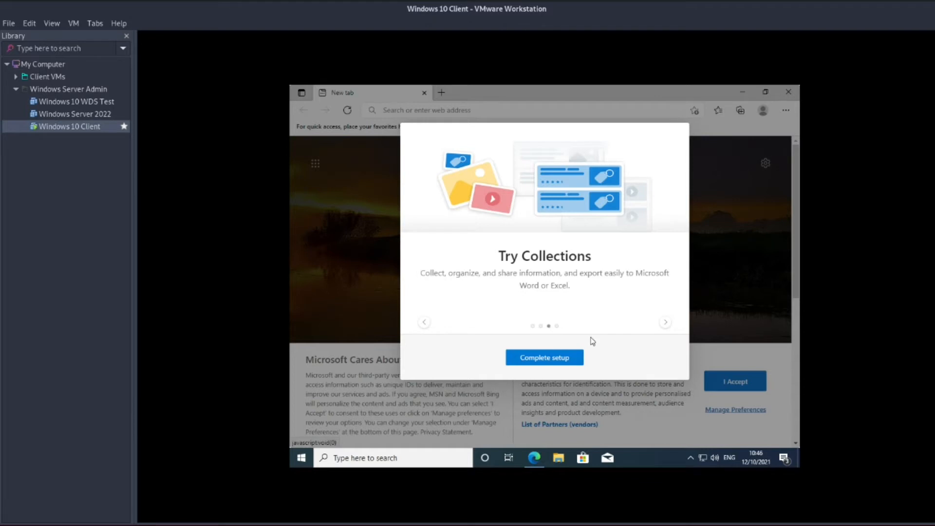
End the Microsoft Edge task in Task Manager's detailed view, then close Task Manager.
{"action": "right_click", "coordinate": [653, 453]}
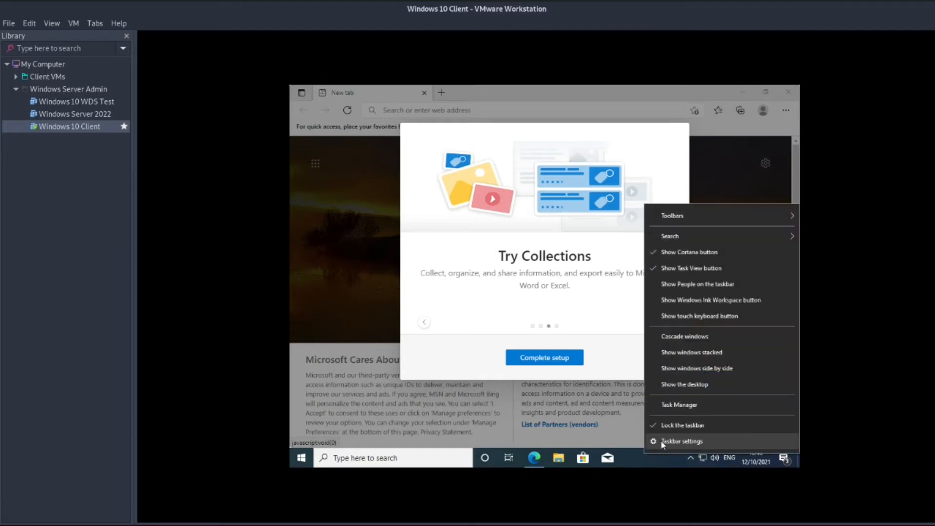
{"action": "left_click", "coordinate": [671, 407]}
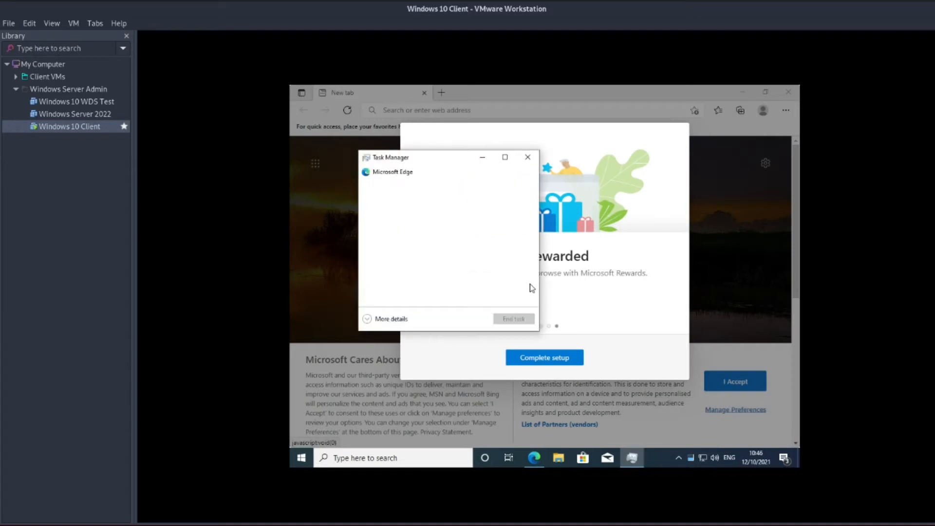
{"action": "left_click", "coordinate": [369, 319]}
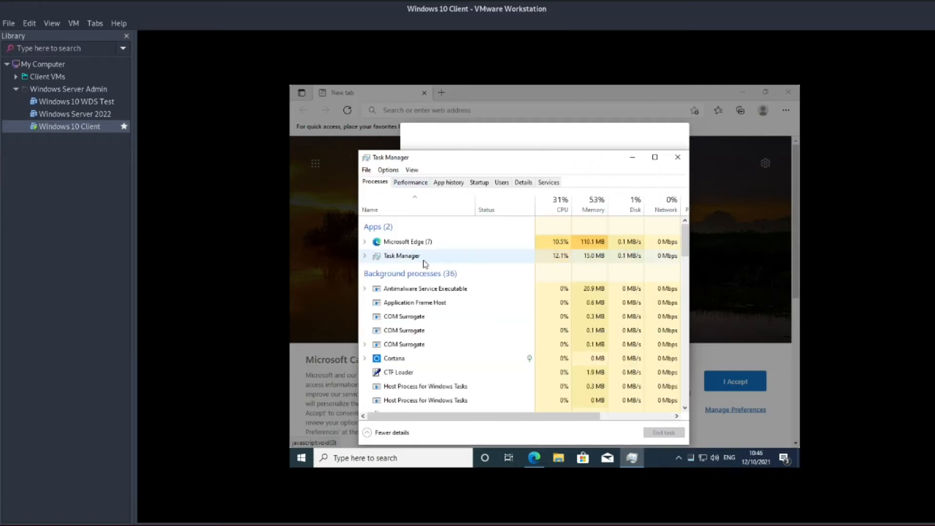
{"action": "right_click", "coordinate": [419, 242]}
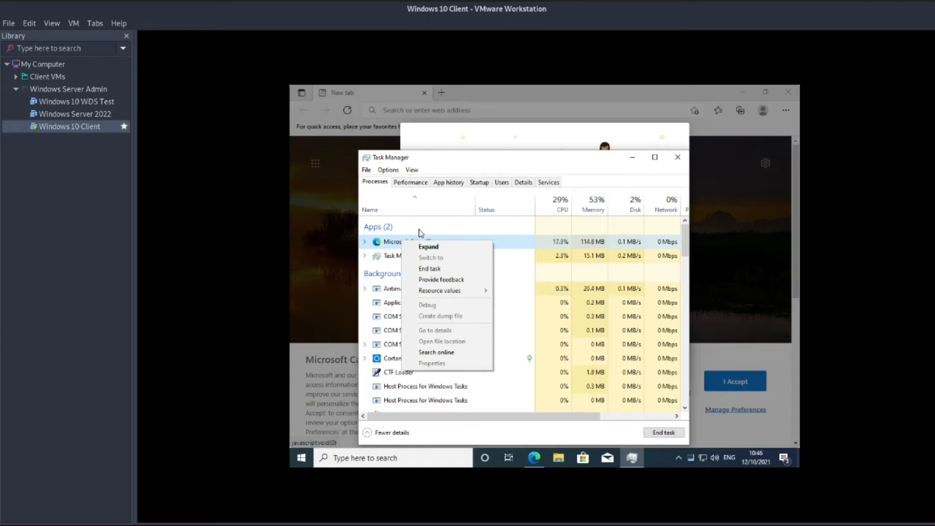
{"action": "left_click", "coordinate": [434, 272]}
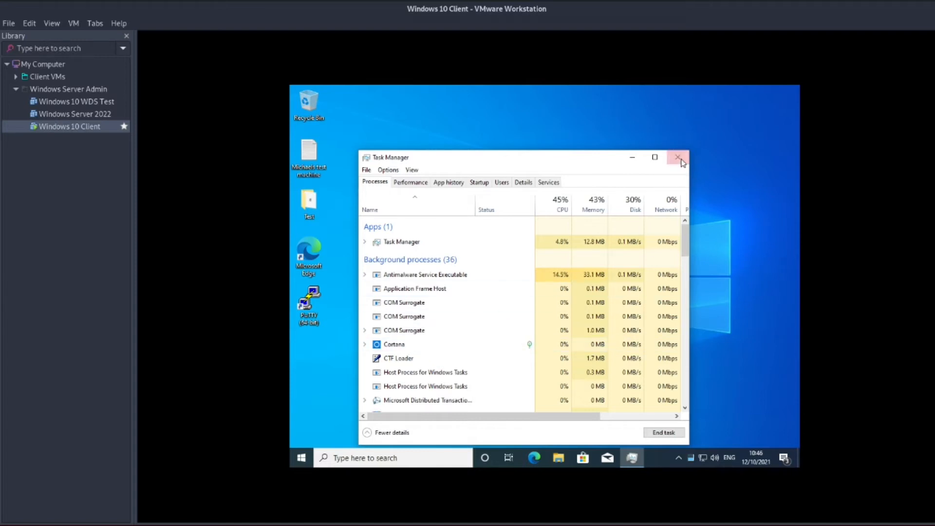
{"action": "left_click", "coordinate": [678, 158]}
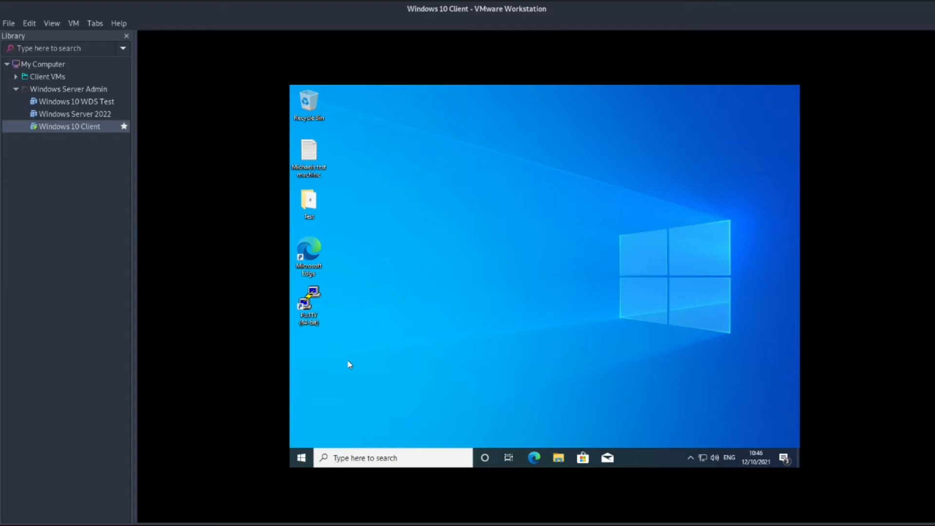
Take a VM snapshot of the Windows 10 Client named 'Before sysprep'.
{"action": "left_click", "coordinate": [74, 23]}
{"action": "mouse_move", "coordinate": [115, 107]}
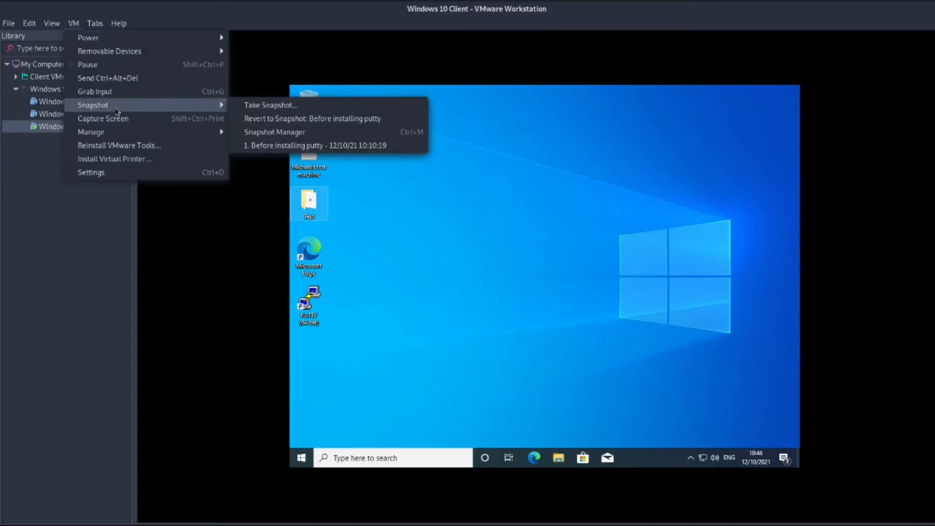
{"action": "left_click", "coordinate": [279, 110]}
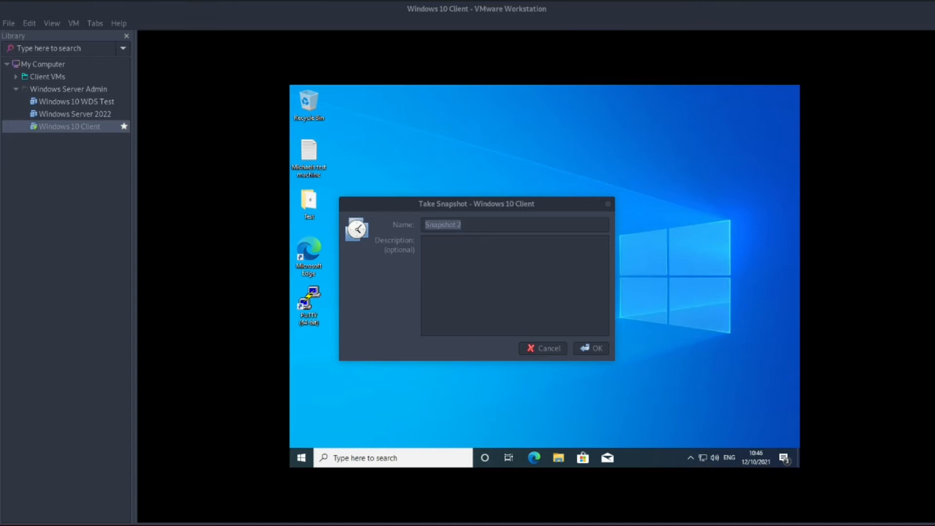
{"action": "left_click", "coordinate": [472, 222]}
{"action": "key", "text": "BackSpace"}
{"action": "key", "text": "BackSpace"}
{"action": "key", "text": "BackSpace"}
{"action": "key", "text": "BackSpace"}
{"action": "key", "text": "BackSpace"}
{"action": "key", "text": "BackSpace"}
{"action": "key", "text": "BackSpace"}
{"action": "key", "text": "BackSpace"}
{"action": "key", "text": "BackSpace"}
{"action": "key", "text": "BackSpace"}
{"action": "type", "text": "Be"}
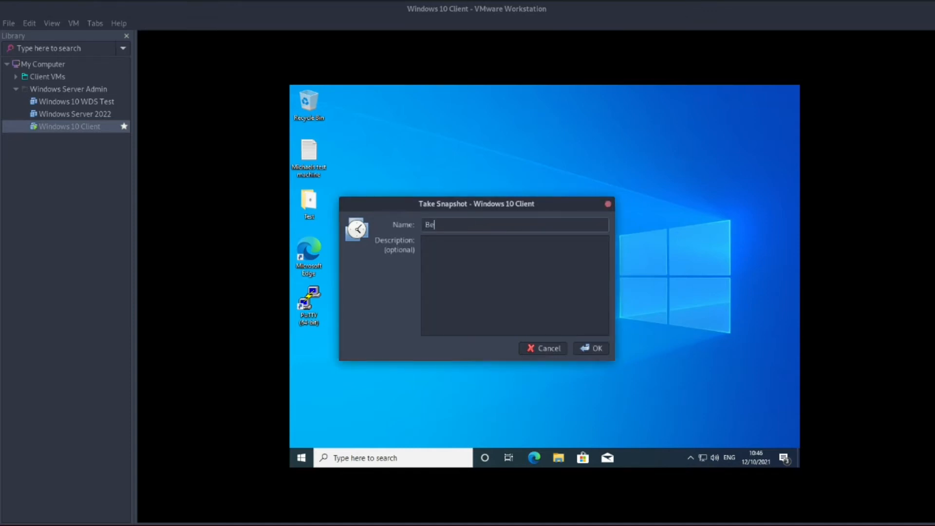
{"action": "type", "text": "fore sysprep"}
{"action": "left_click", "coordinate": [595, 349]}
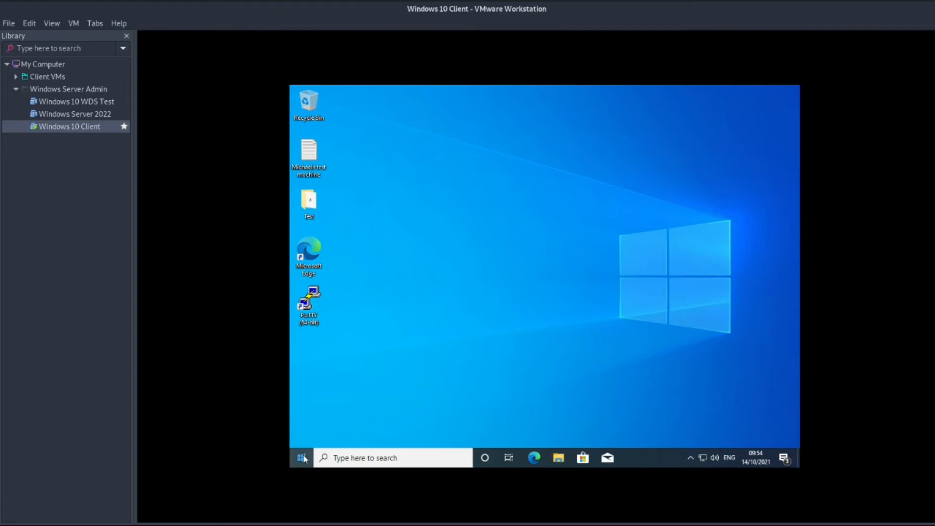
Open the sysprep folder through the Run prompt and launch sysprep.exe.
{"action": "key", "text": "super+r"}
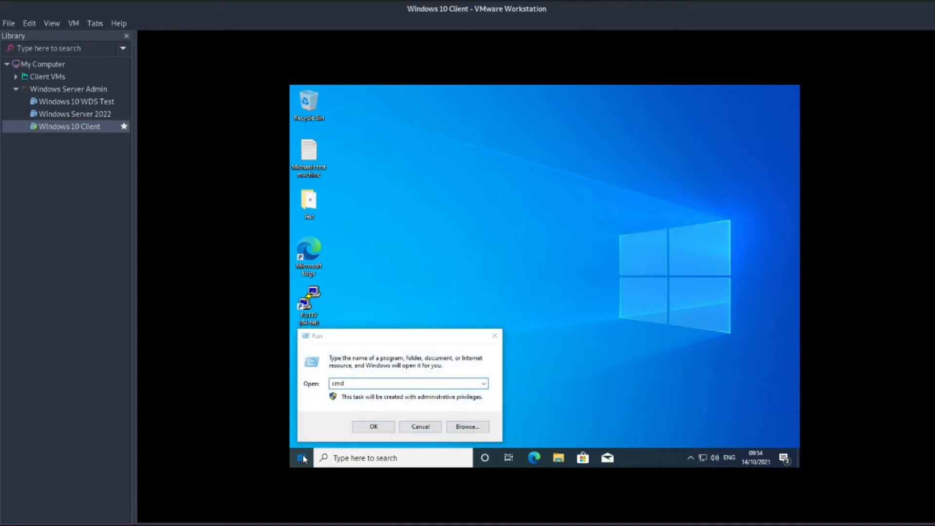
{"action": "left_click", "coordinate": [408, 383]}
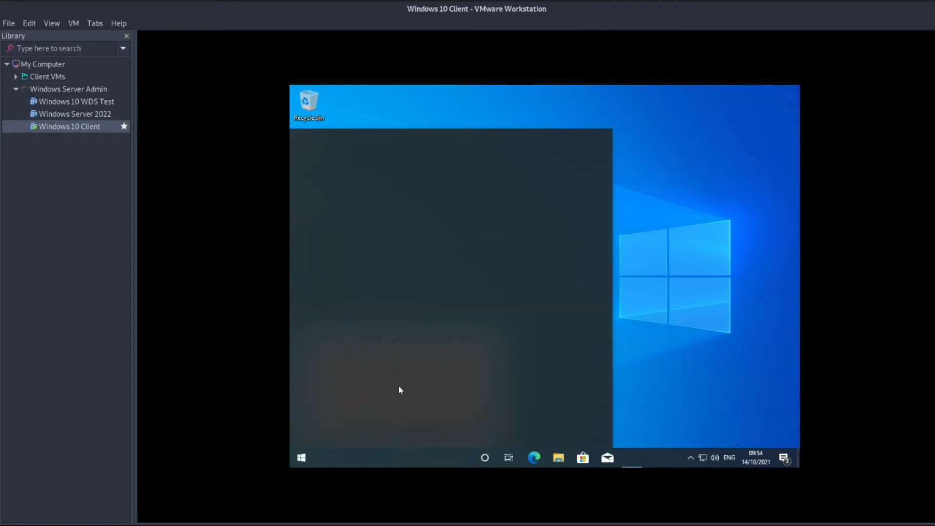
{"action": "left_click", "coordinate": [298, 463]}
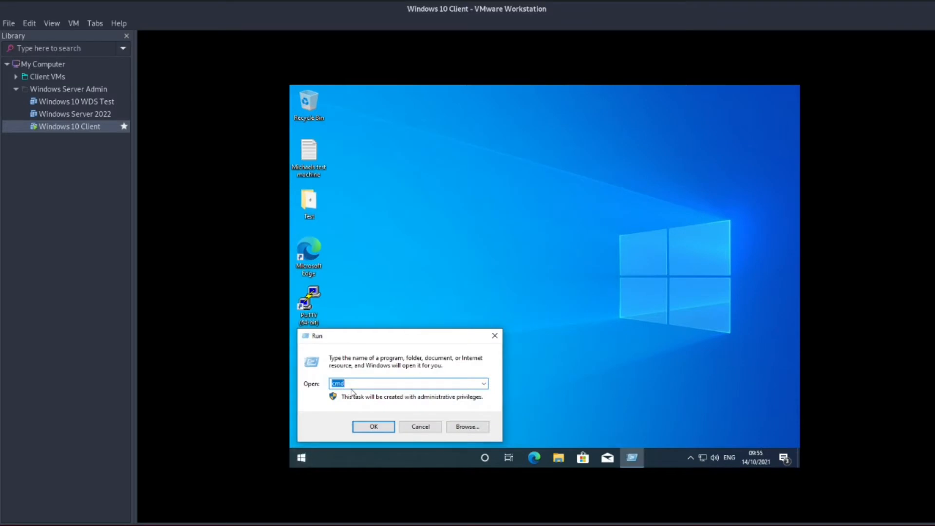
{"action": "left_click", "coordinate": [362, 383]}
{"action": "key", "text": "BackSpace"}
{"action": "key", "text": "BackSpace"}
{"action": "key", "text": "BackSpace"}
{"action": "type", "text": "sysprep"}
{"action": "left_click", "coordinate": [373, 427]}
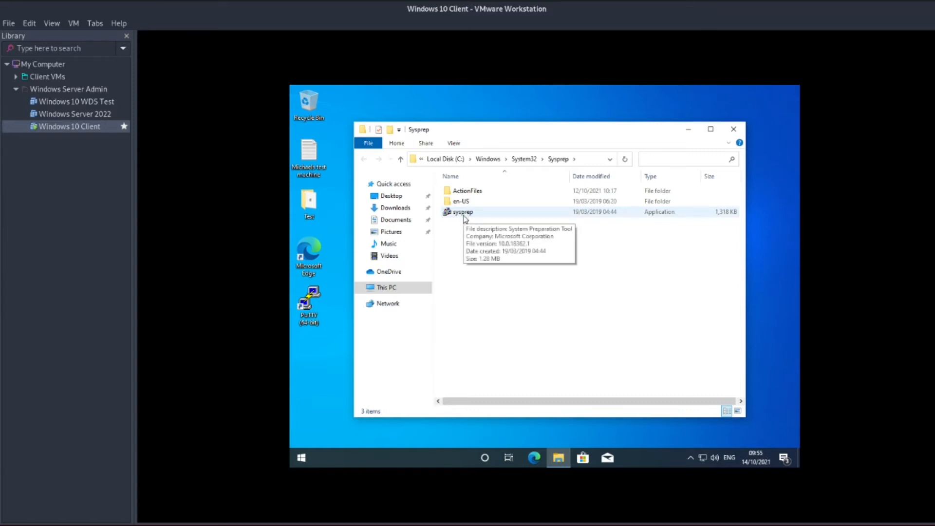
{"action": "double_click", "coordinate": [470, 215]}
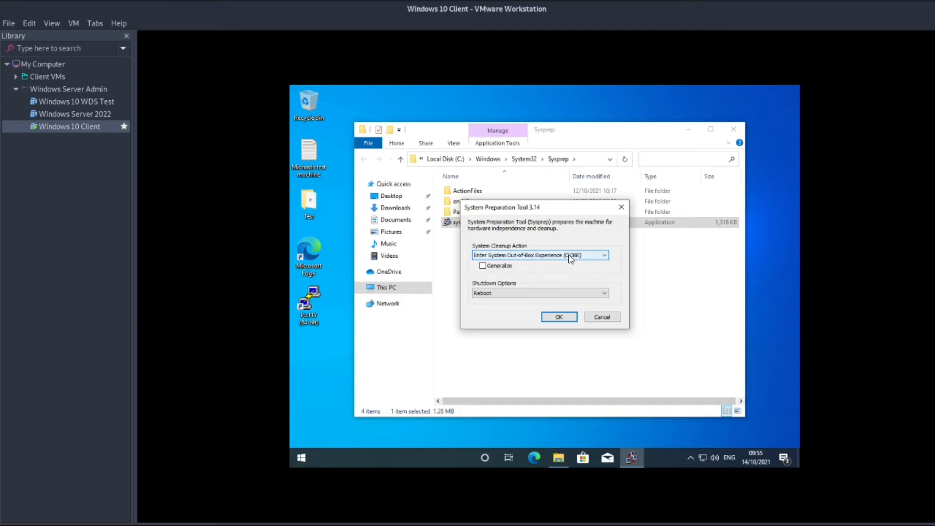
Tick Generalize, choose Shutdown under Shutdown Options, and start Sysprep.
{"action": "left_click", "coordinate": [483, 266]}
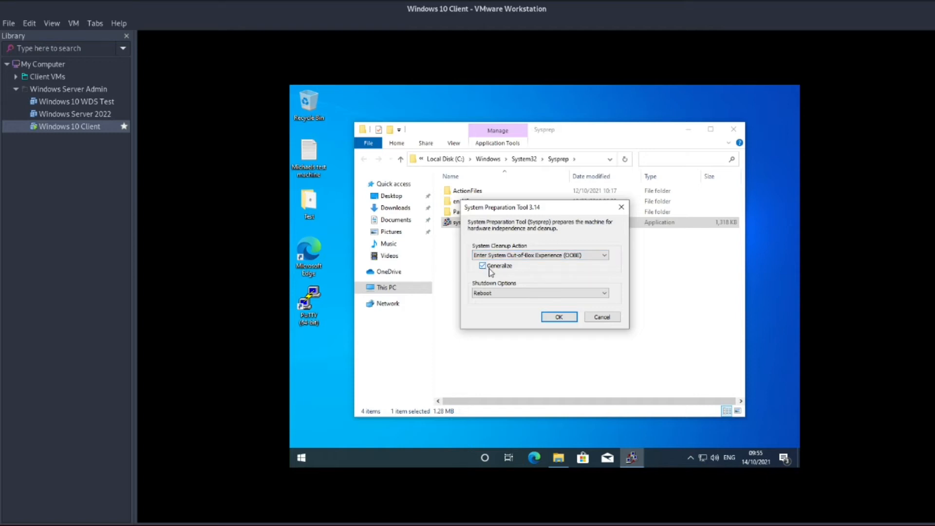
{"action": "left_click", "coordinate": [546, 292]}
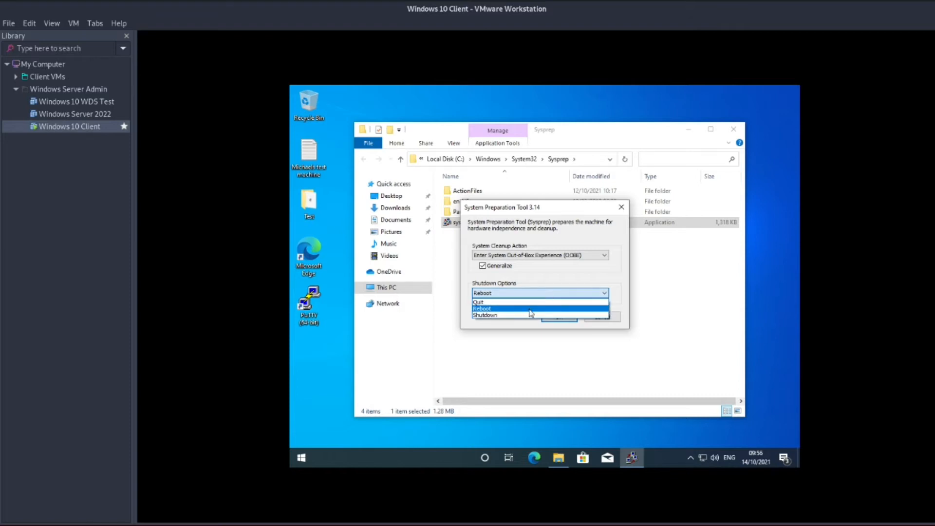
{"action": "left_click", "coordinate": [516, 316]}
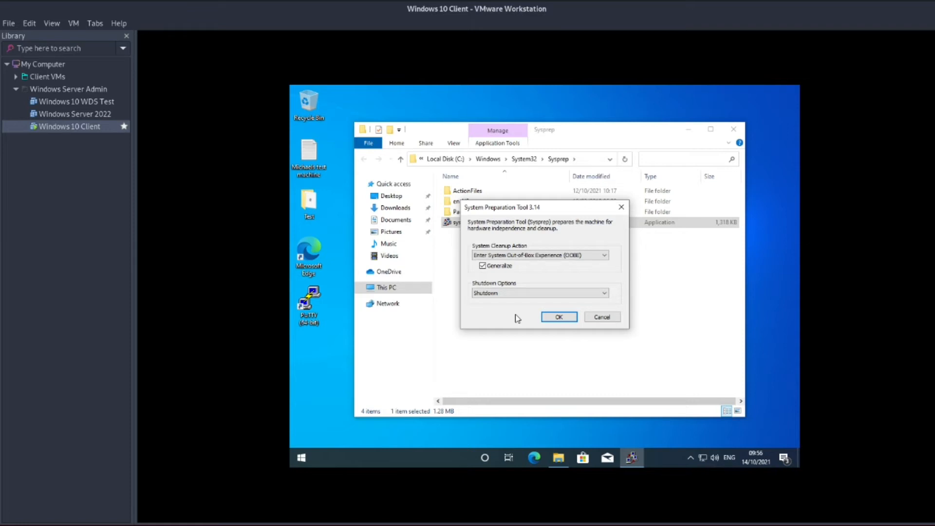
{"action": "left_click", "coordinate": [558, 318]}
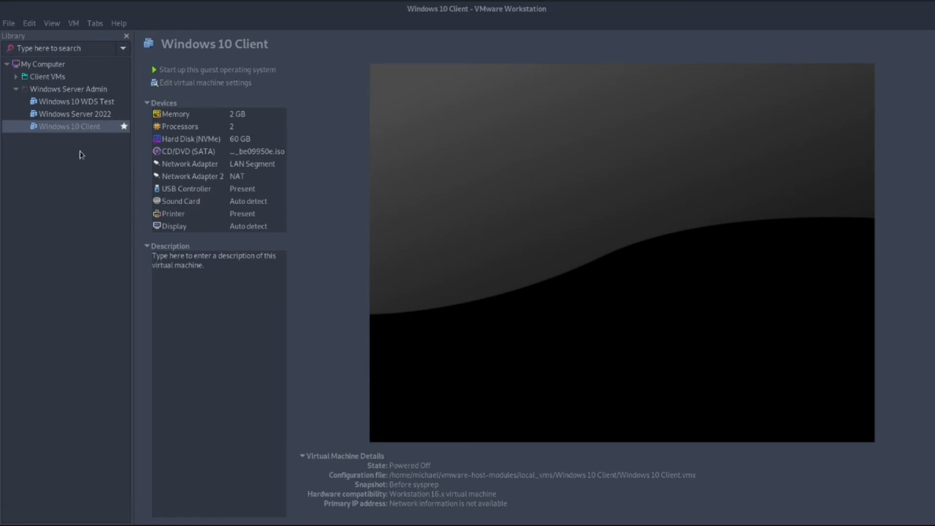
After the client powers off, select Windows Server 2022 in the Library.
{"action": "left_click", "coordinate": [80, 115]}
Power on Windows Server 2022 and bring the Windows Deployment Services console to the front.
{"action": "left_click", "coordinate": [205, 71]}
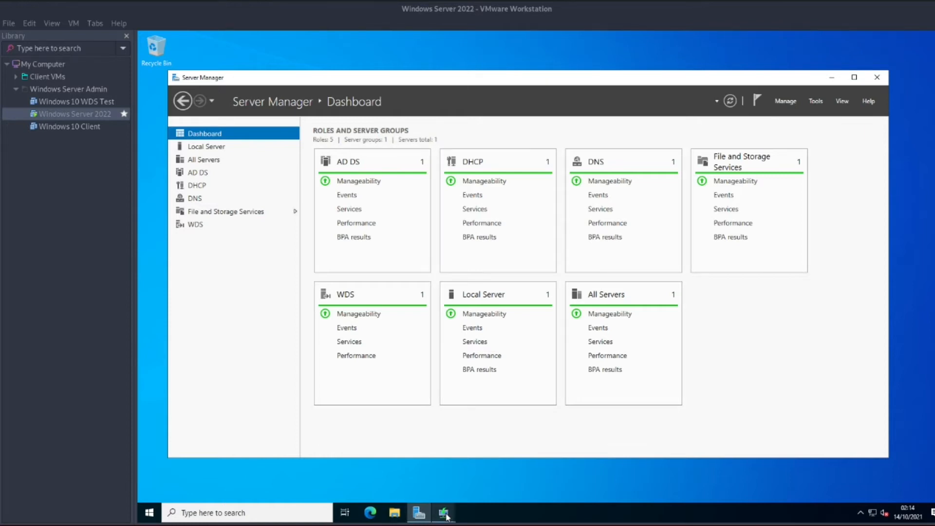
{"action": "left_click", "coordinate": [818, 102]}
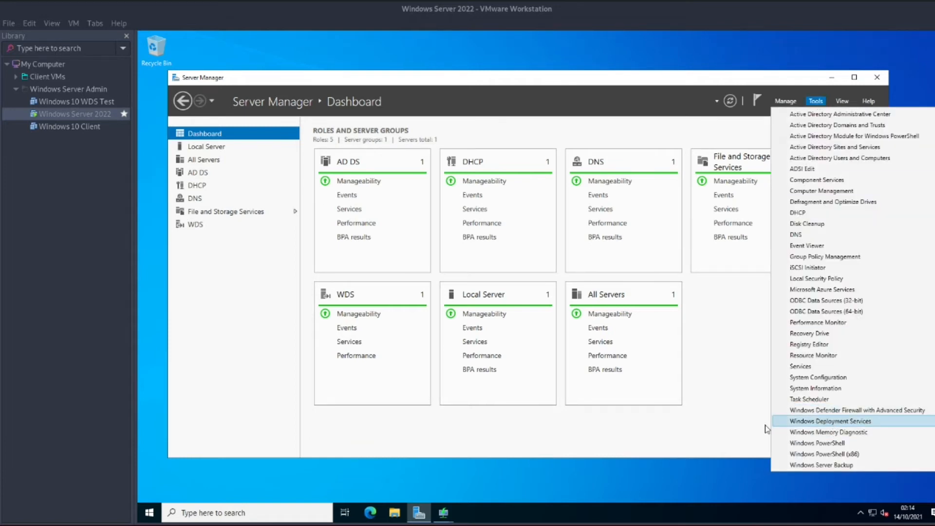
{"action": "left_click", "coordinate": [446, 514]}
{"action": "left_click", "coordinate": [392, 460]}
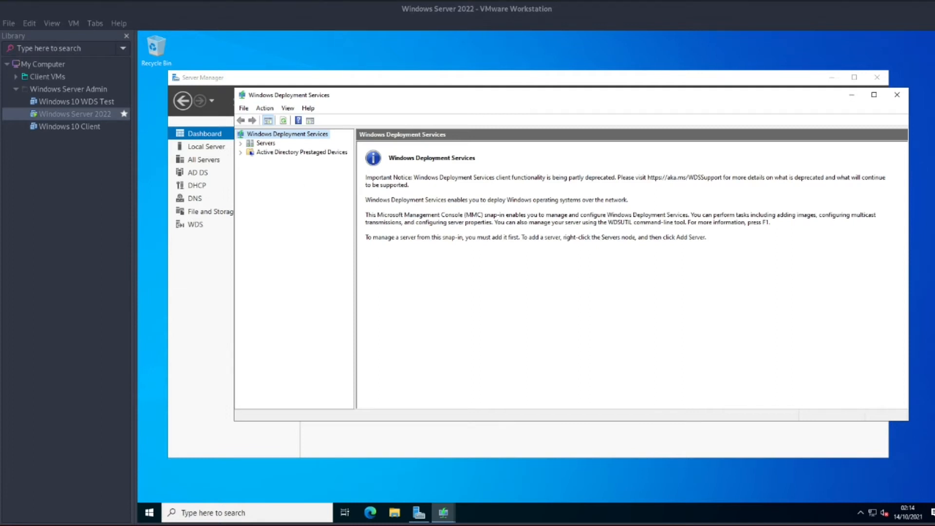
Open the server's Boot Images folder in WDS and select the Windows 10 Setup (x64) image.
{"action": "left_click_drag", "start_coordinate": [525, 92], "coordinate": [481, 92]}
{"action": "left_click", "coordinate": [196, 144]}
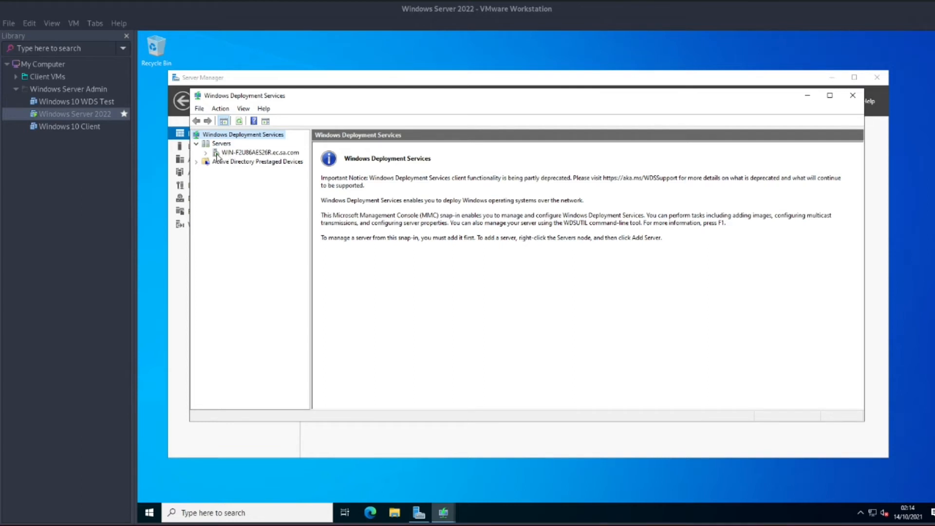
{"action": "left_click", "coordinate": [219, 153]}
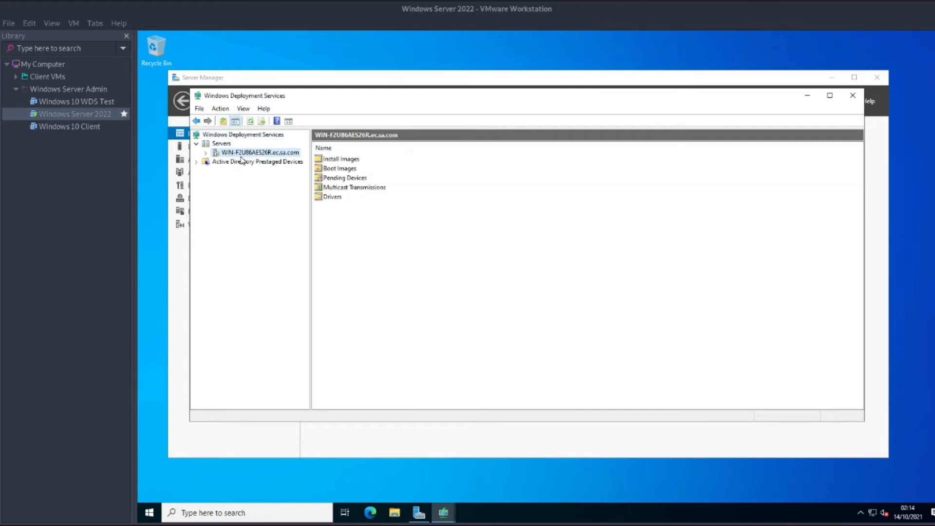
{"action": "left_click", "coordinate": [206, 153]}
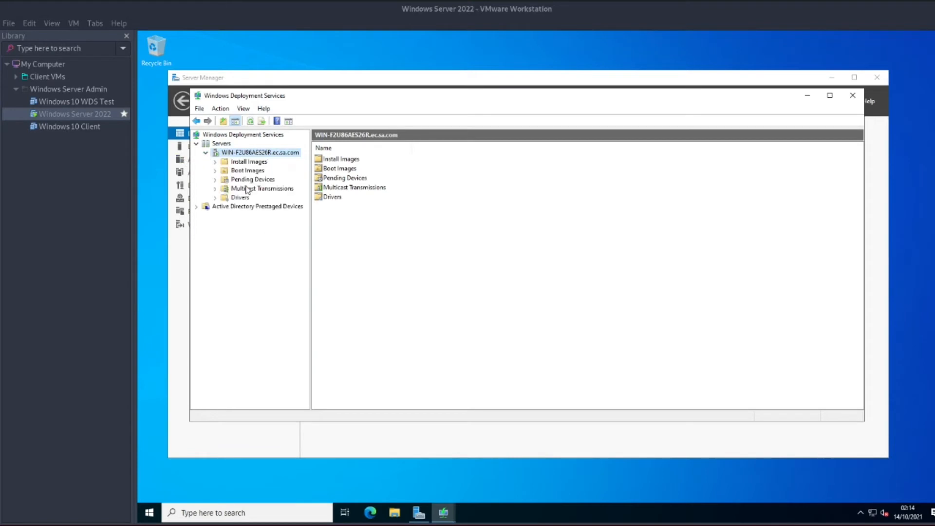
{"action": "double_click", "coordinate": [341, 169]}
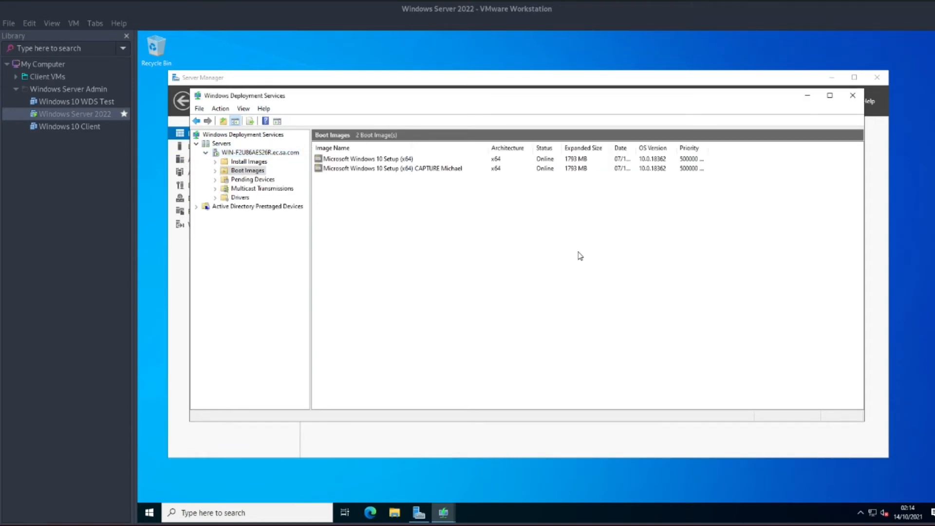
{"action": "left_click", "coordinate": [405, 159]}
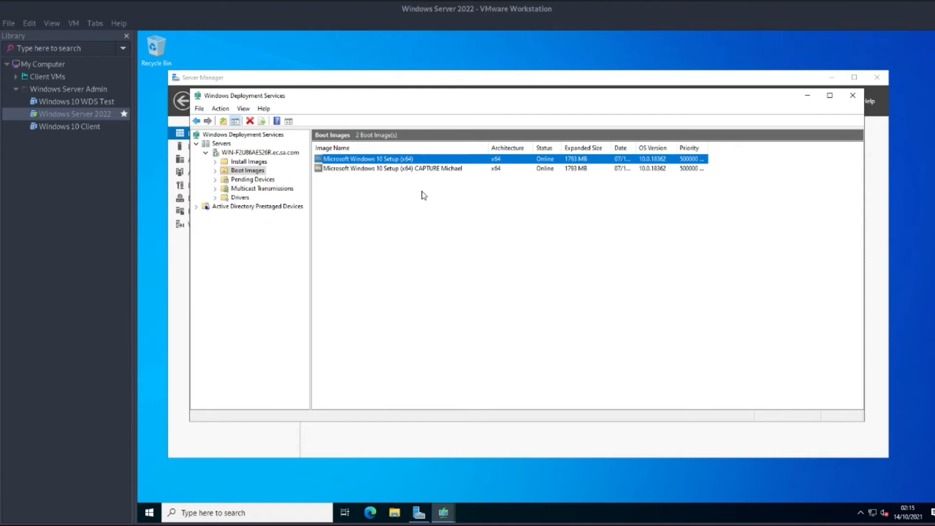
Check the capture boot image, bring Server Manager forward, and switch to the Windows 10 Client.
{"action": "left_click", "coordinate": [421, 169]}
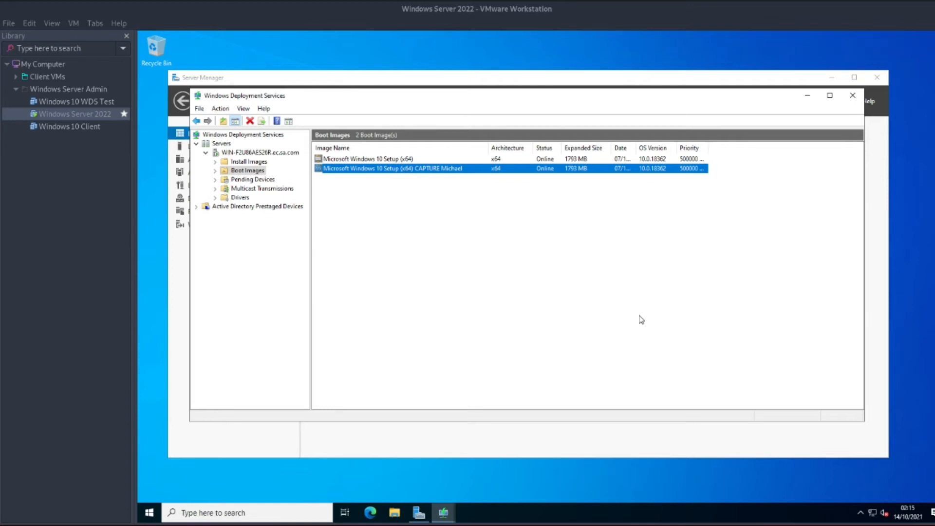
{"action": "left_click", "coordinate": [492, 78]}
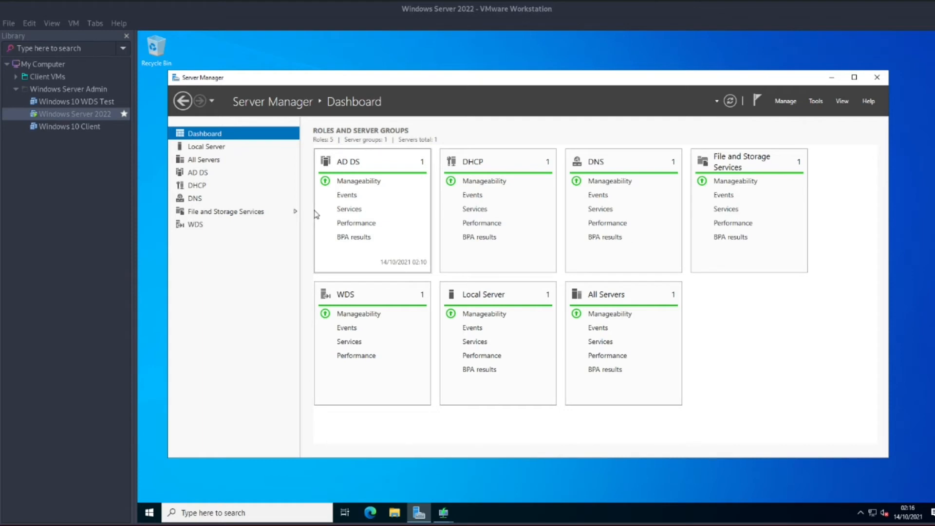
{"action": "left_click", "coordinate": [90, 129]}
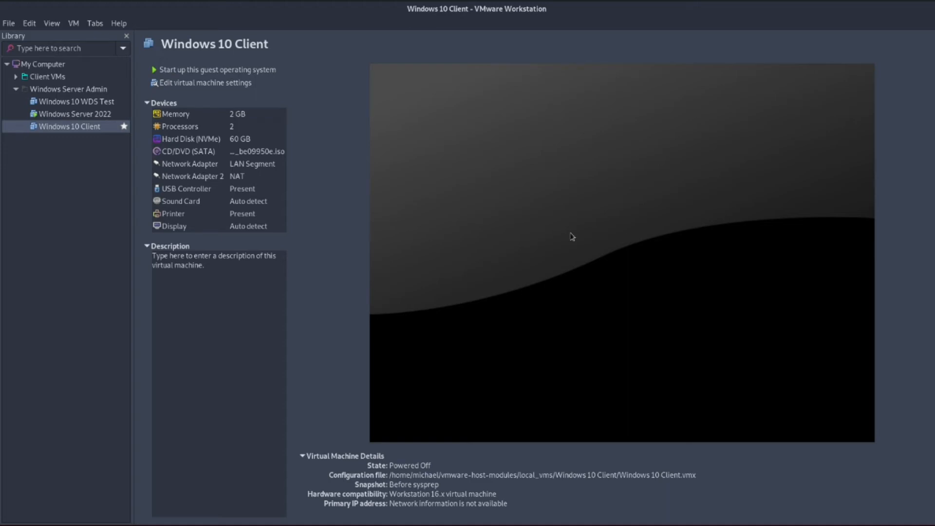
Power on the Windows 10 Client and highlight the capture image in the PXE boot menu.
{"action": "left_click", "coordinate": [209, 72]}
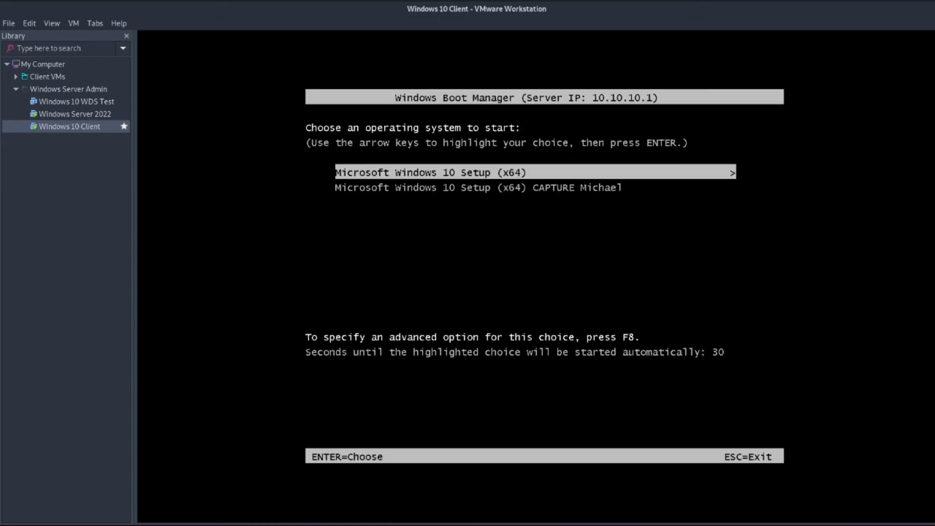
{"action": "key", "text": "Down"}
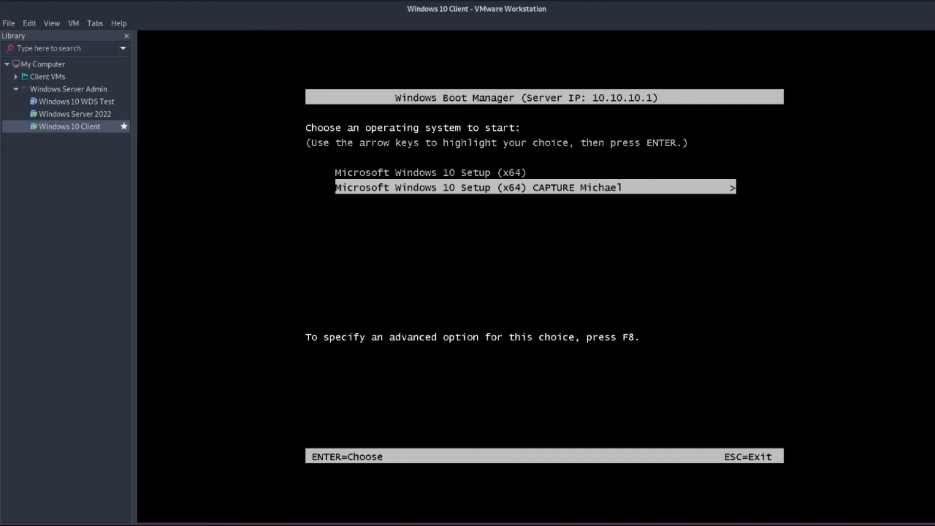
Boot the client from the CAPTURE boot entry until the Image Capture Wizard appears.
{"action": "key", "text": "Up"}
{"action": "key", "text": "Down"}
{"action": "key", "text": "Up"}
{"action": "key", "text": "Down"}
{"action": "key", "text": "Up"}
{"action": "key", "text": "Down"}
{"action": "key", "text": "Return"}
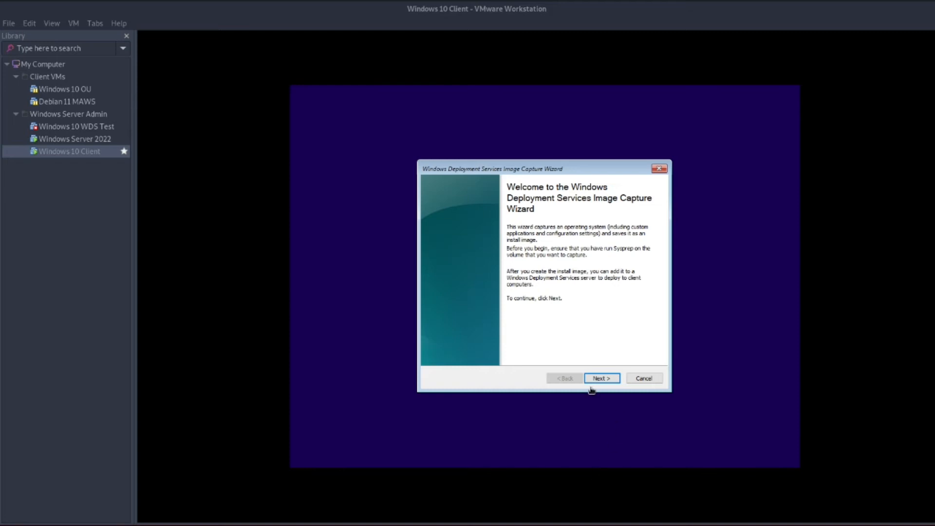
{"action": "left_click", "coordinate": [606, 381]}
Choose volume D:\ and enter 'Windows 10 with Putty' as both image name and description.
{"action": "left_click", "coordinate": [606, 380]}
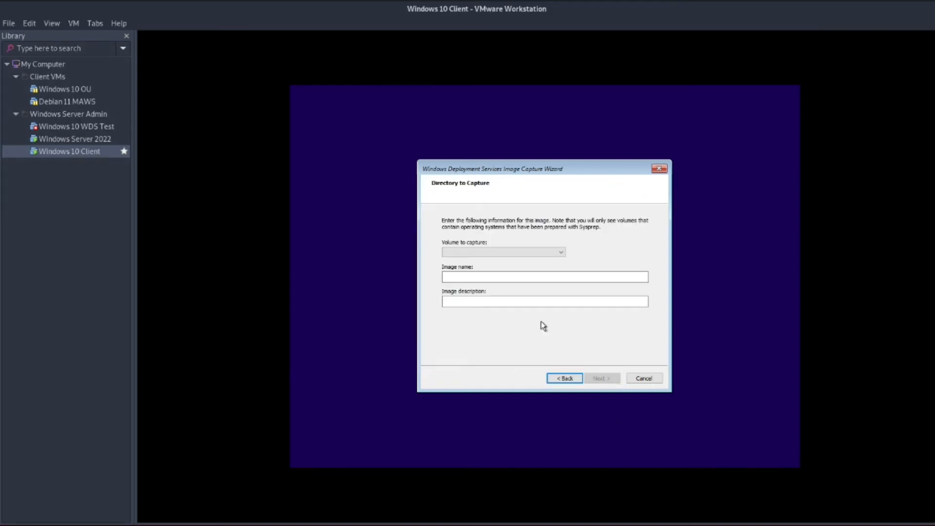
{"action": "left_click", "coordinate": [491, 252]}
{"action": "left_click", "coordinate": [494, 259]}
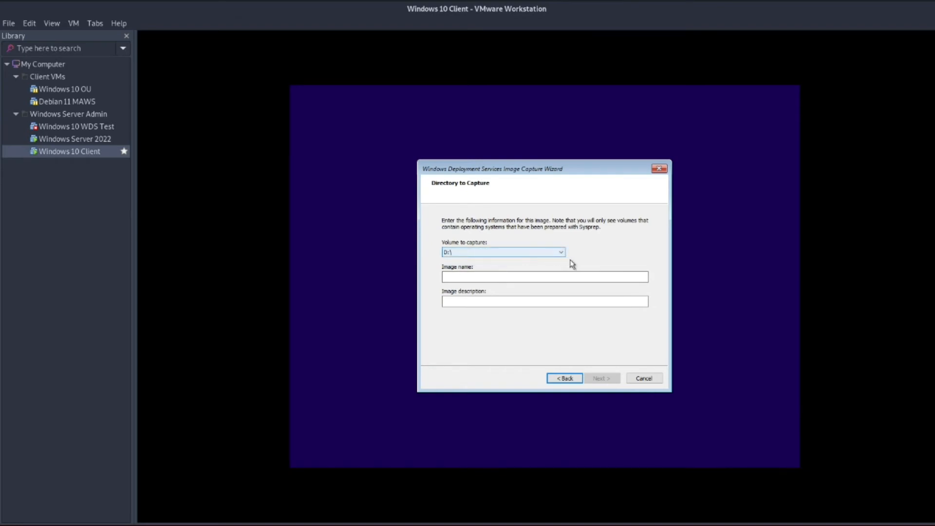
{"action": "left_click", "coordinate": [507, 277]}
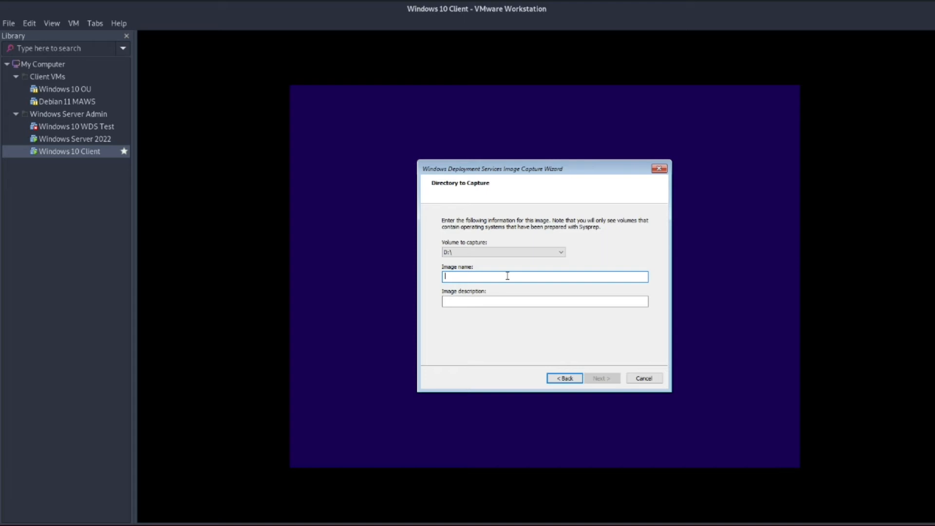
{"action": "type", "text": "Windows 10 with Putty"}
{"action": "key", "text": "Tab"}
{"action": "type", "text": "Windows 10 with Putty"}
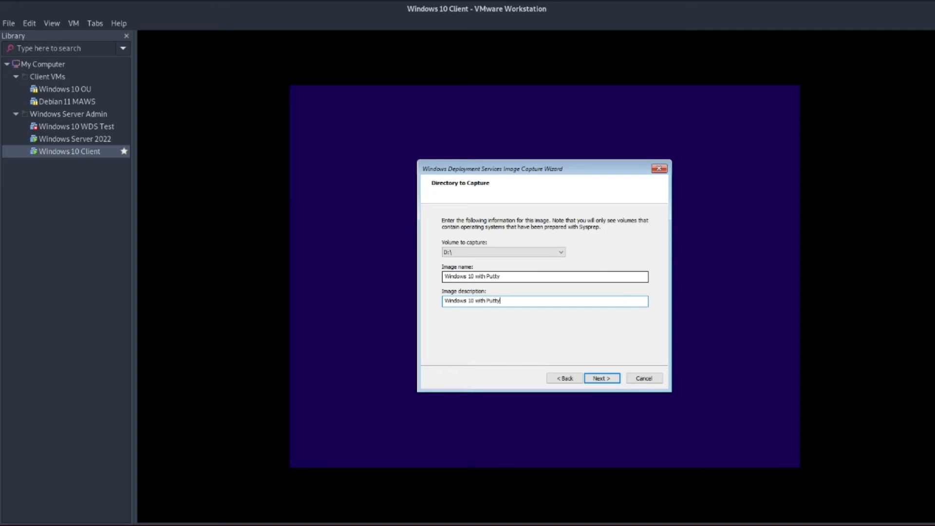
{"action": "left_click", "coordinate": [602, 379]}
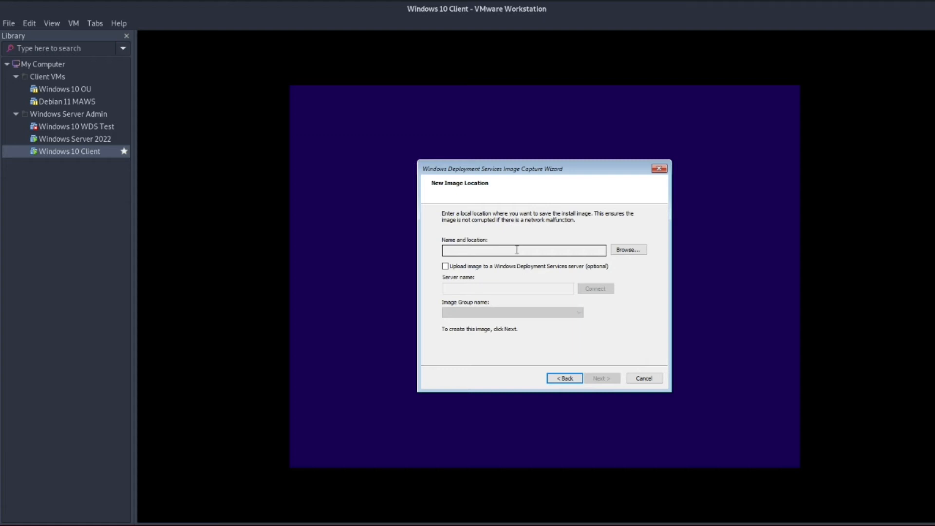
Save the new image on Local Disk (D:) as windows_with_putty.wim.
{"action": "left_click", "coordinate": [630, 252]}
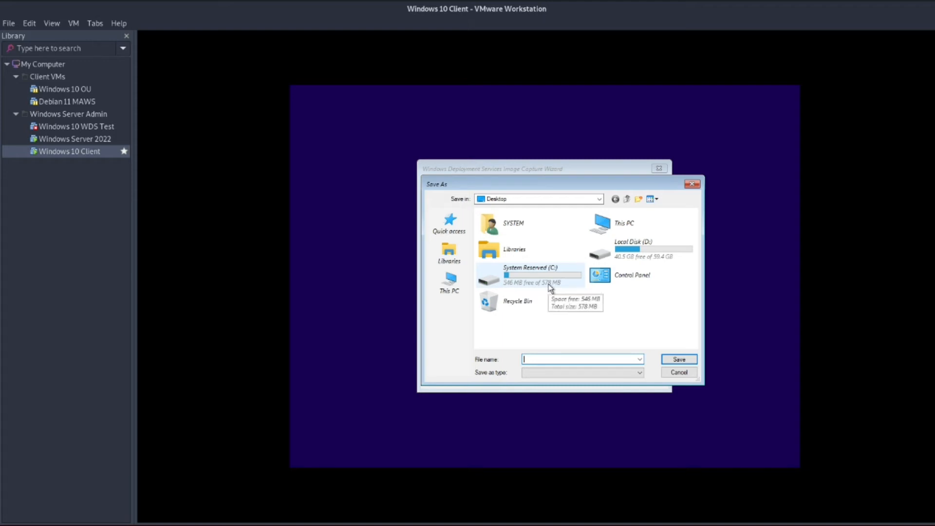
{"action": "left_click", "coordinate": [654, 249]}
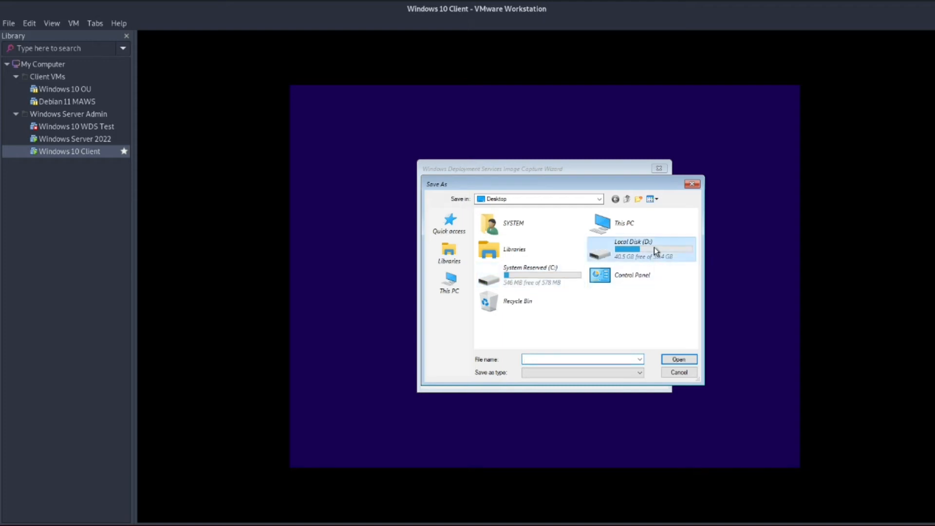
{"action": "double_click", "coordinate": [653, 246]}
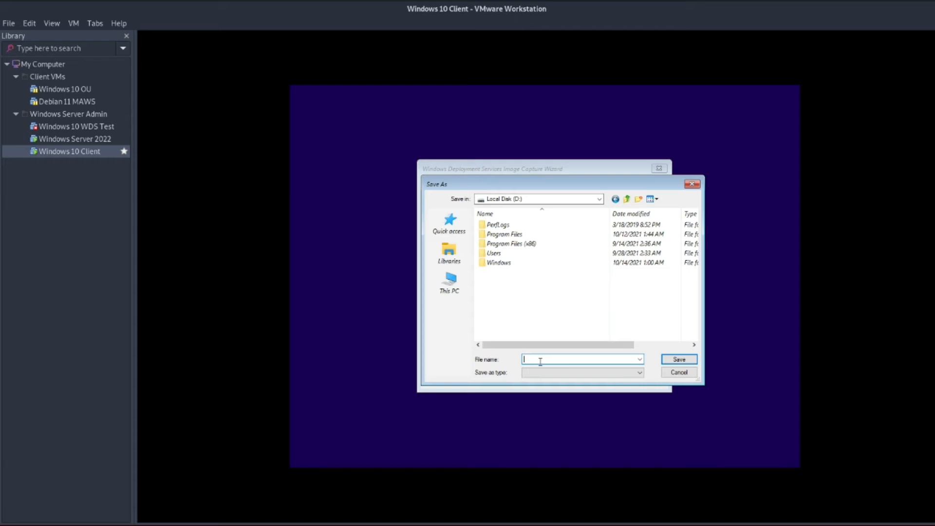
{"action": "type", "text": "wind"}
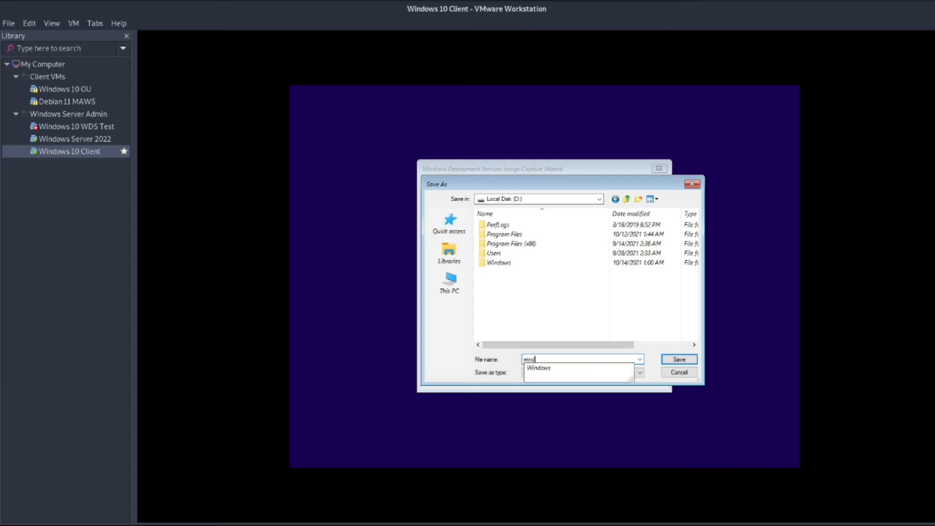
{"action": "type", "text": "ows_with_"}
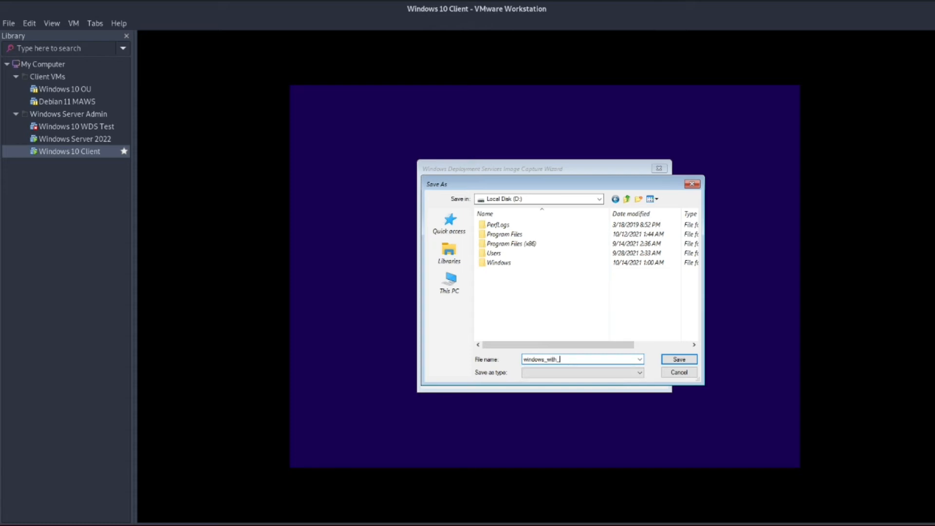
{"action": "type", "text": "putty"}
{"action": "left_click", "coordinate": [680, 360]}
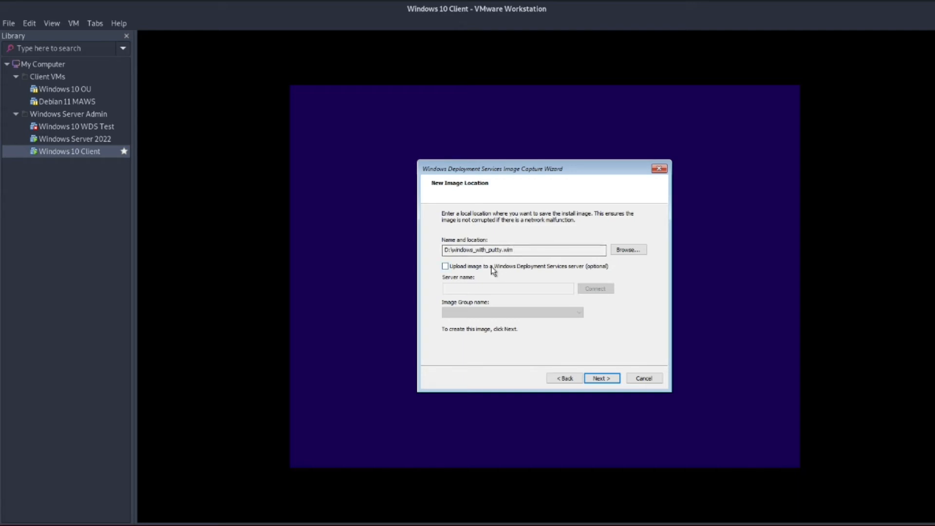
Enable uploading the image to a WDS server and enter 10.10.10.1 as the server name.
{"action": "left_click", "coordinate": [445, 266]}
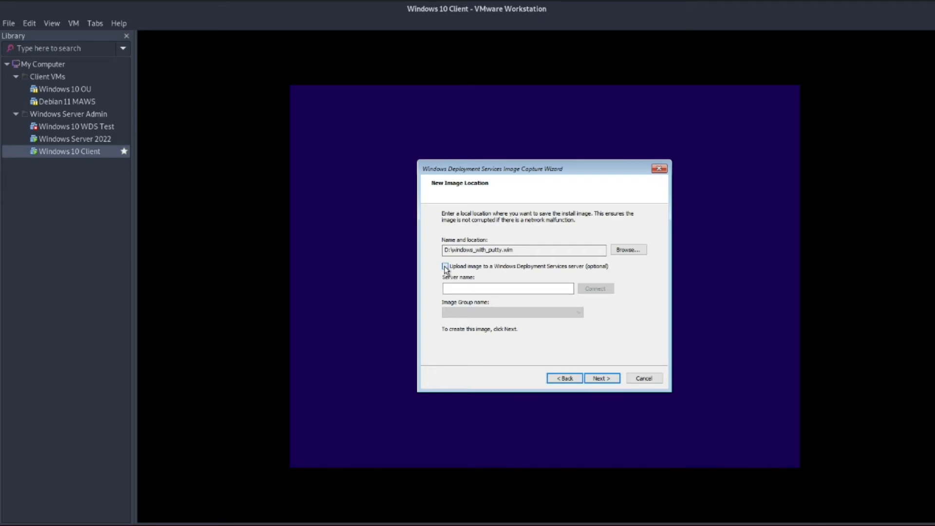
{"action": "left_click", "coordinate": [458, 289]}
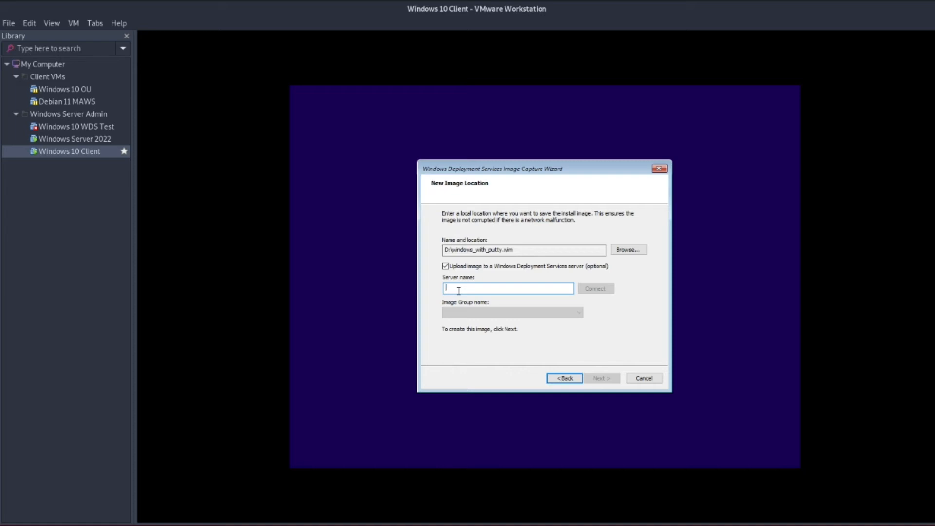
{"action": "type", "text": "10.10"}
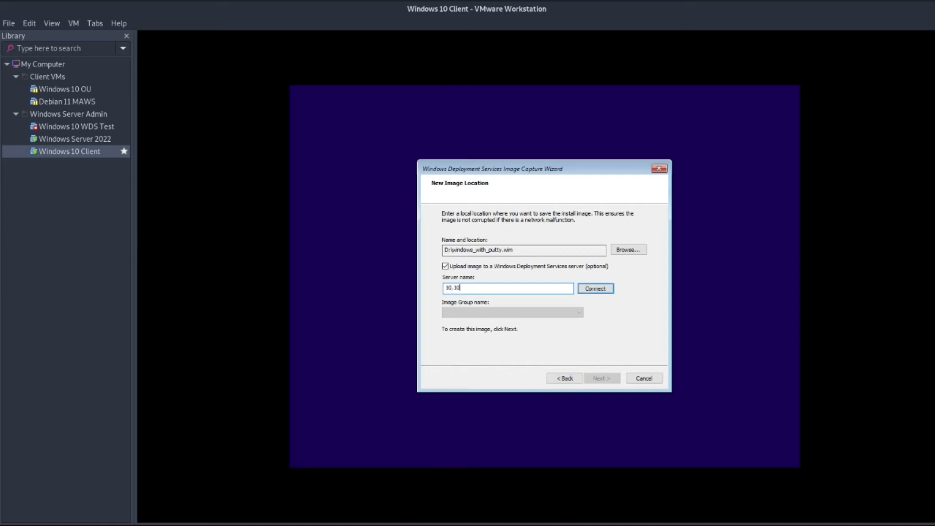
{"action": "type", "text": ".10.1"}
Connect to 10.10.10.1 with the domain administrator user name and password, remembering the credentials.
{"action": "left_click", "coordinate": [605, 288]}
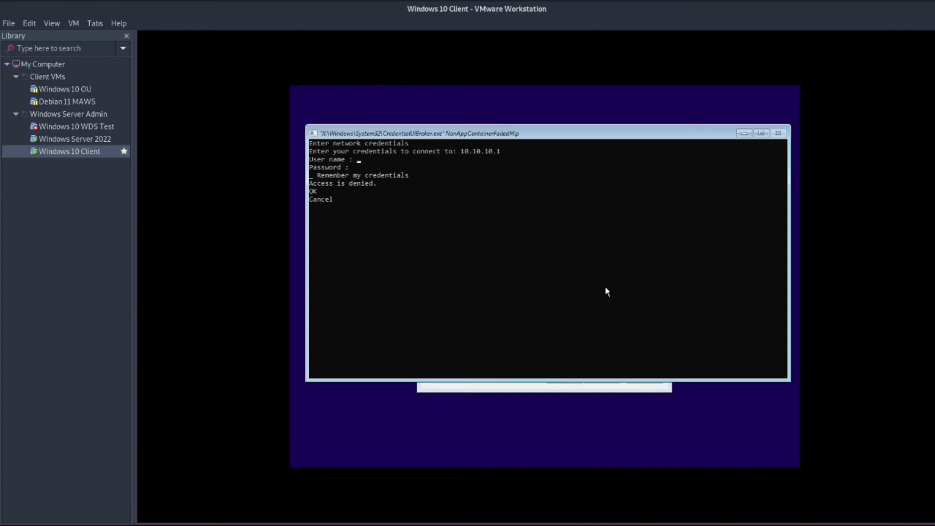
{"action": "type", "text": "ec.sa.com"}
{"action": "type", "text": "\\"}
{"action": "type", "text": "Admini"}
{"action": "type", "text": "strat"}
{"action": "type", "text": "******"}
{"action": "type", "text": "*******"}
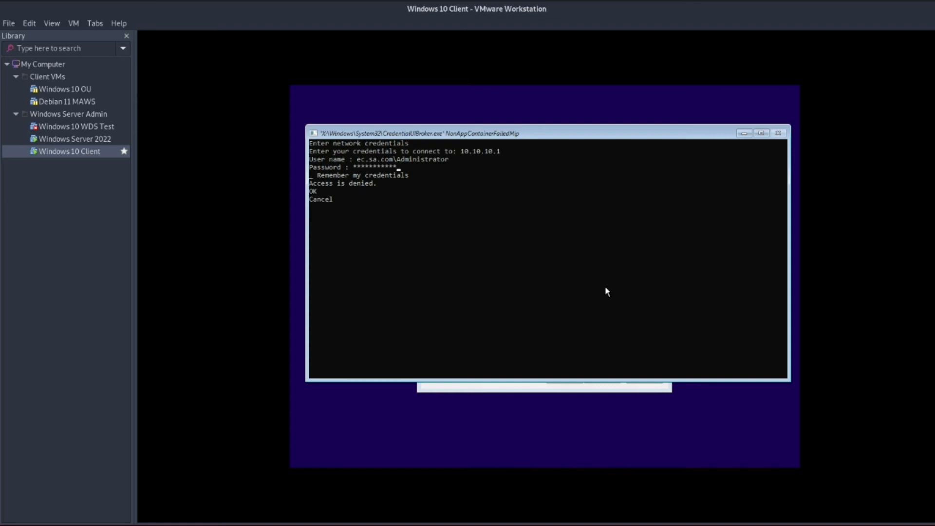
{"action": "type", "text": "****"}
{"action": "key", "text": "Tab"}
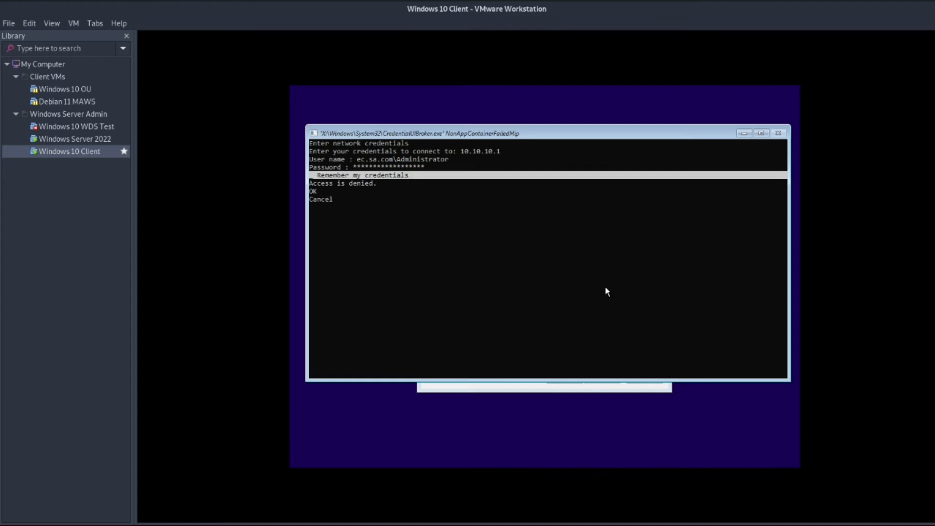
{"action": "key", "text": "space"}
{"action": "key", "text": "Tab"}
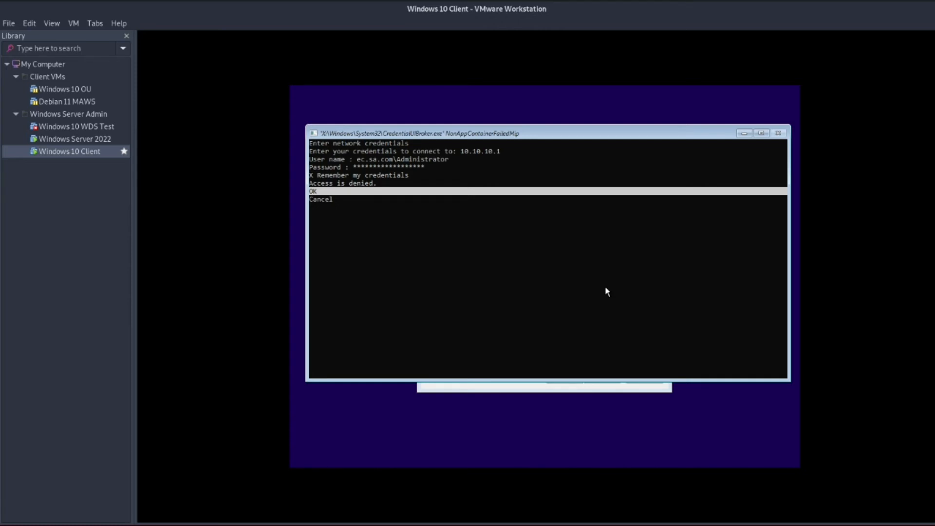
{"action": "key", "text": "Return"}
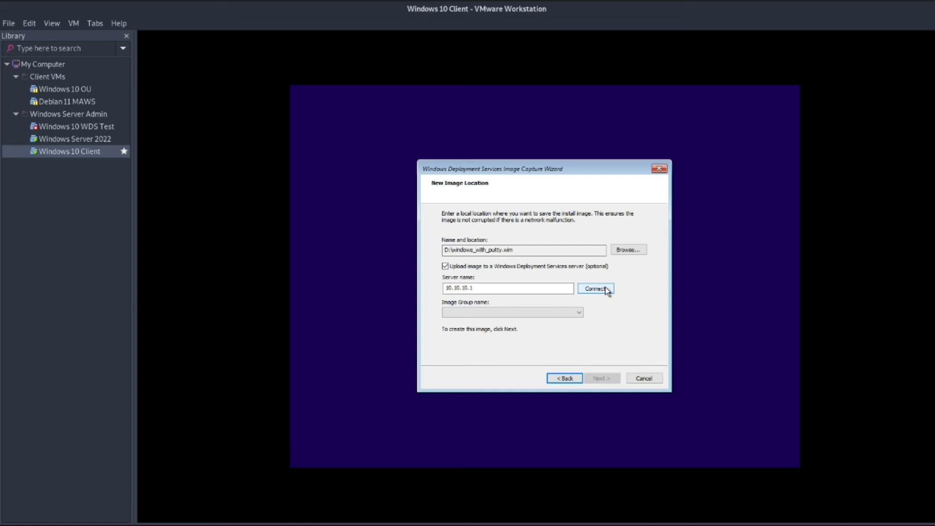
Choose ImageGroup1 as the image group and start the capture.
{"action": "left_click", "coordinate": [579, 314]}
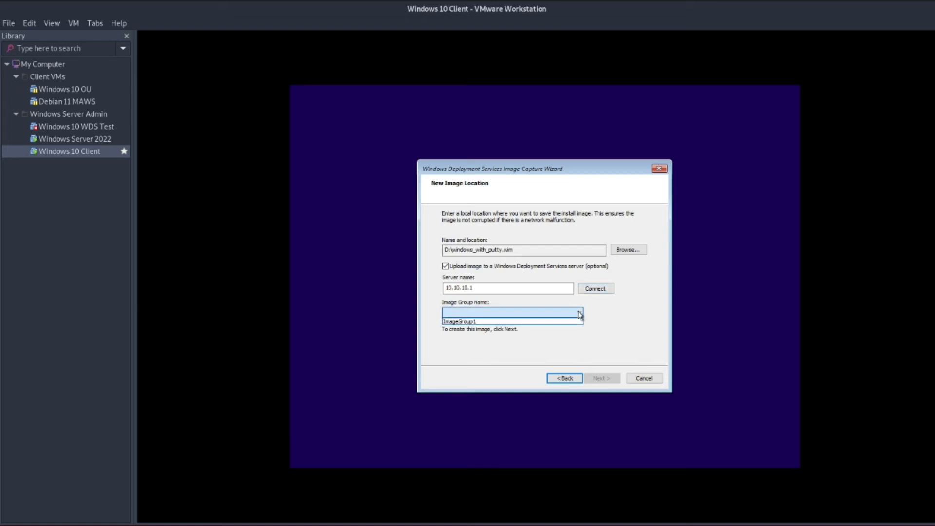
{"action": "left_click", "coordinate": [457, 322]}
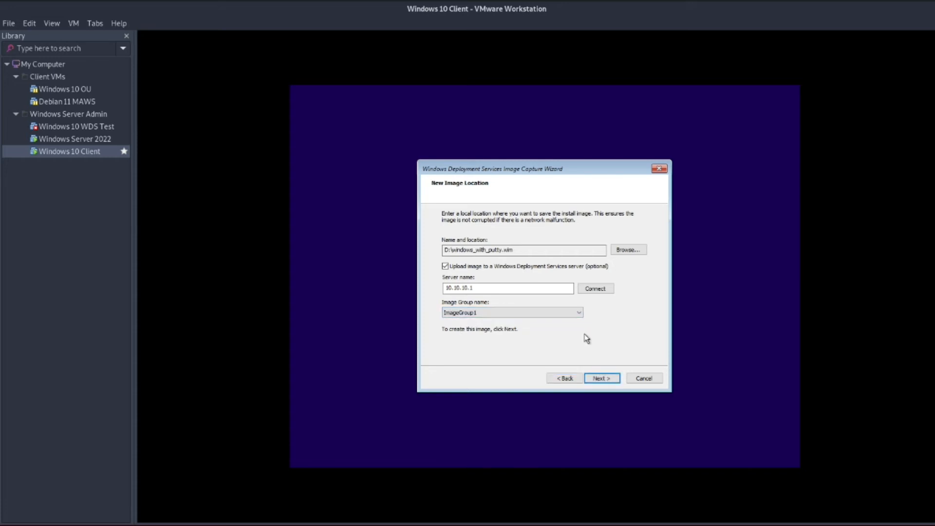
{"action": "left_click", "coordinate": [601, 379]}
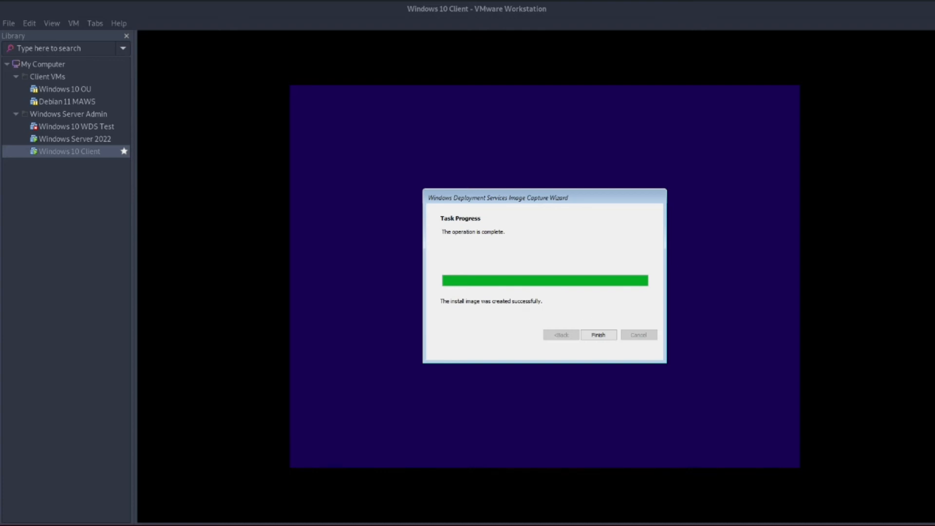
Finish the completed Image Capture Wizard after the install image is created.
{"action": "left_click", "coordinate": [599, 335]}
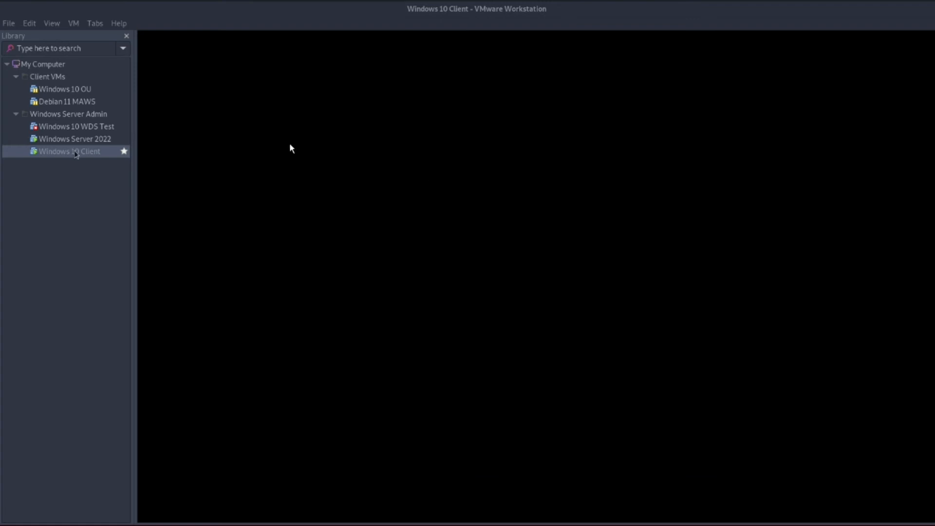
Shut down the Windows 10 Client guest via Power > Shut Down Guest, then switch to Windows Server 2022.
{"action": "right_click", "coordinate": [82, 154]}
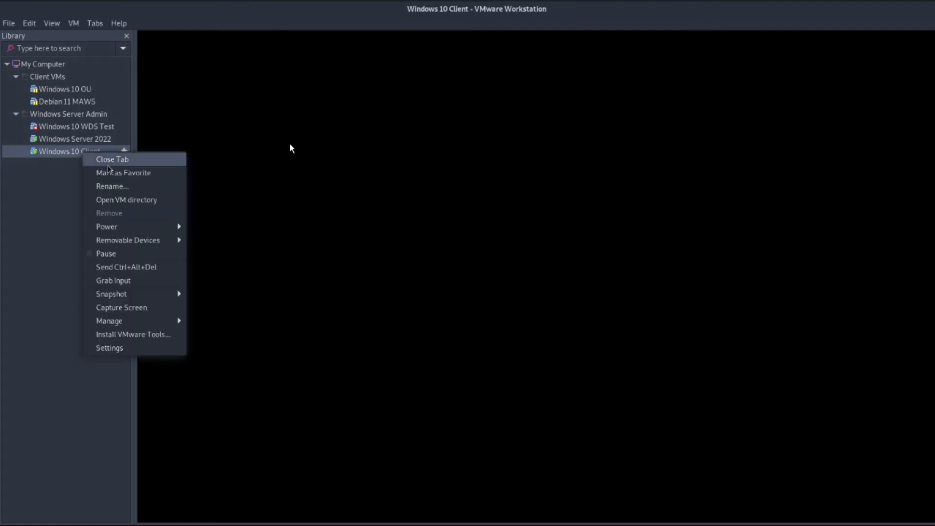
{"action": "mouse_move", "coordinate": [136, 232]}
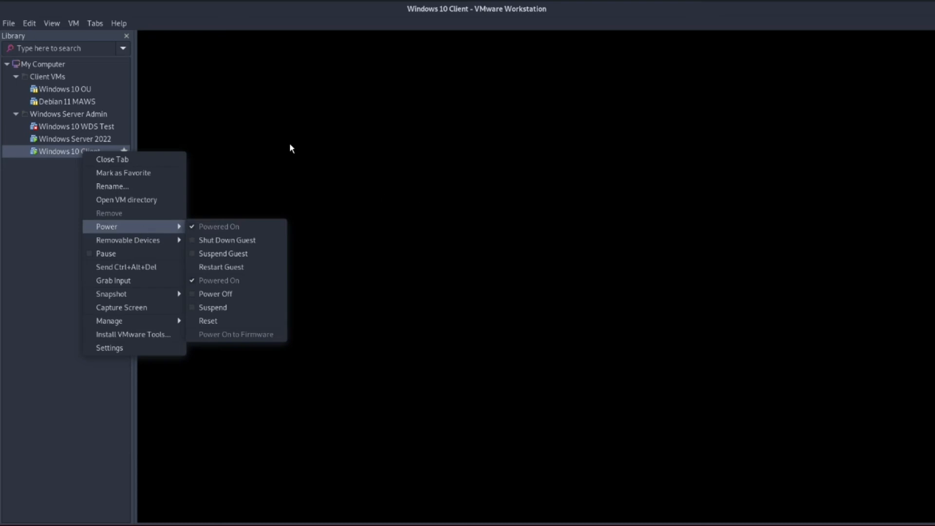
{"action": "left_click", "coordinate": [421, 193]}
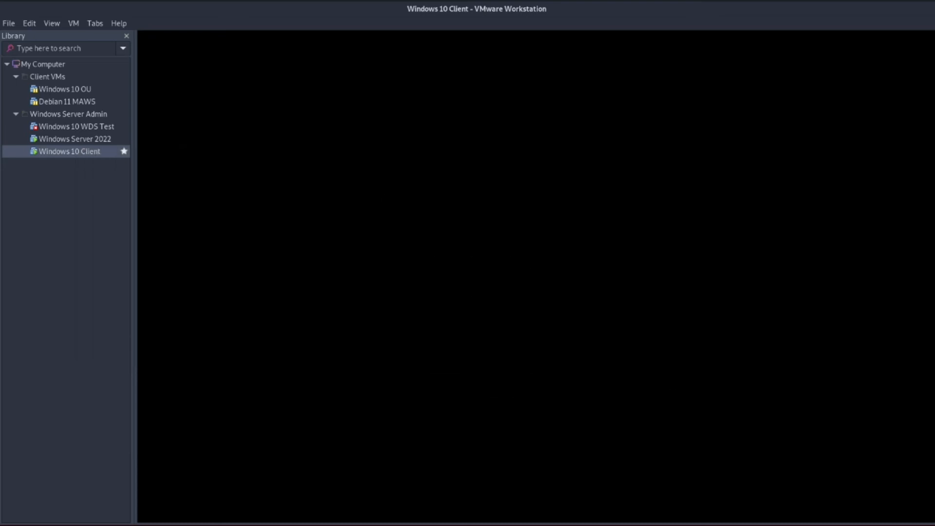
{"action": "right_click", "coordinate": [58, 154]}
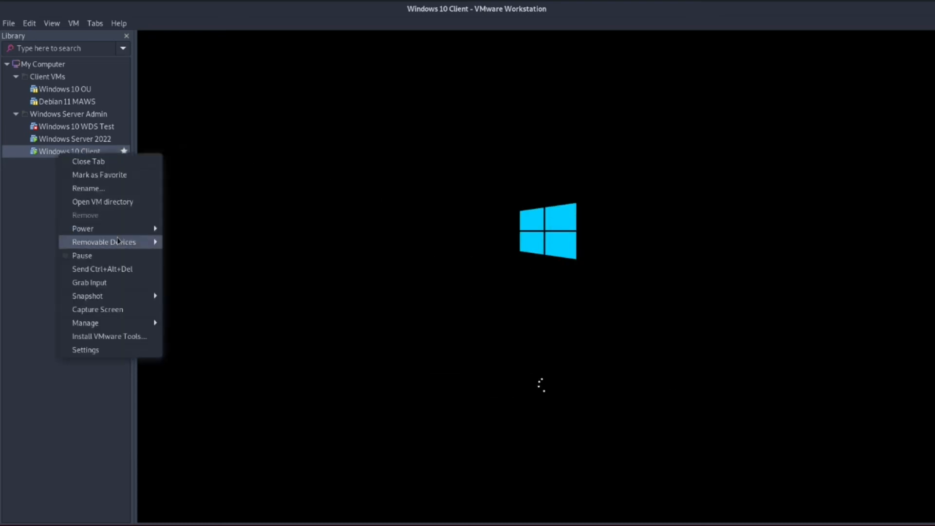
{"action": "mouse_move", "coordinate": [136, 229]}
{"action": "left_click", "coordinate": [194, 243]}
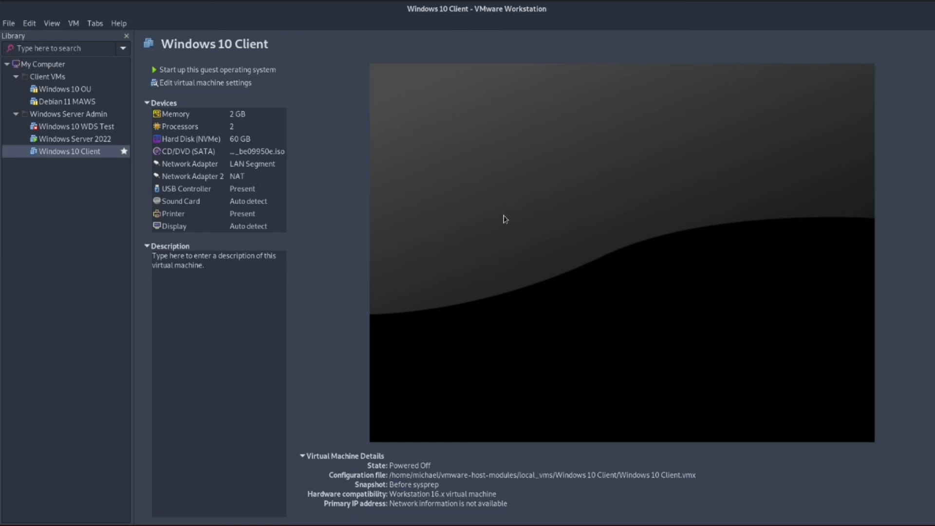
{"action": "left_click", "coordinate": [77, 142]}
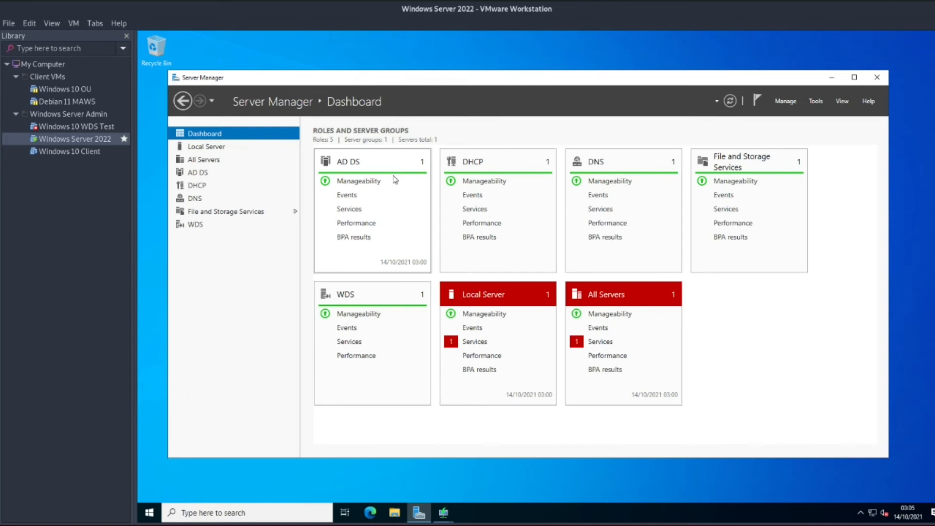
Locate Windows 10 with Putty among ImageGroup1's install images in the WDS console.
{"action": "mouse_move", "coordinate": [443, 512]}
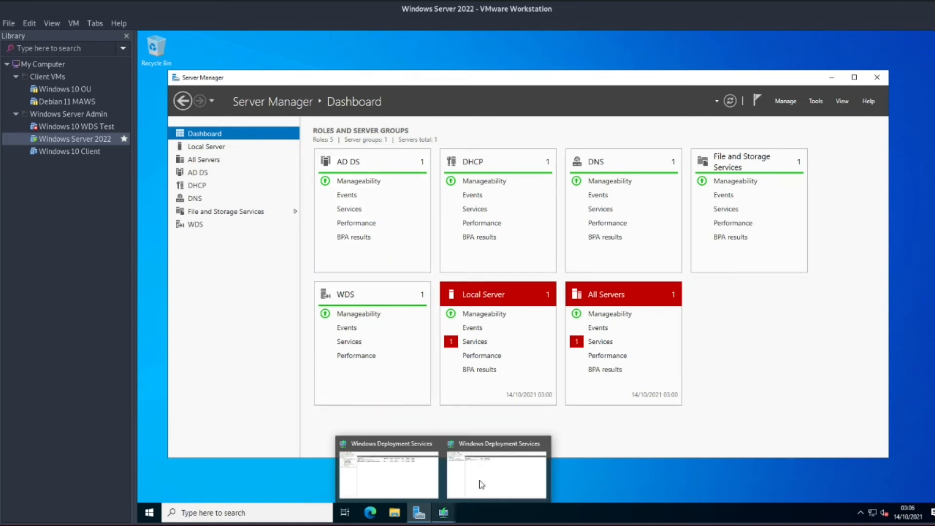
{"action": "left_click", "coordinate": [407, 479]}
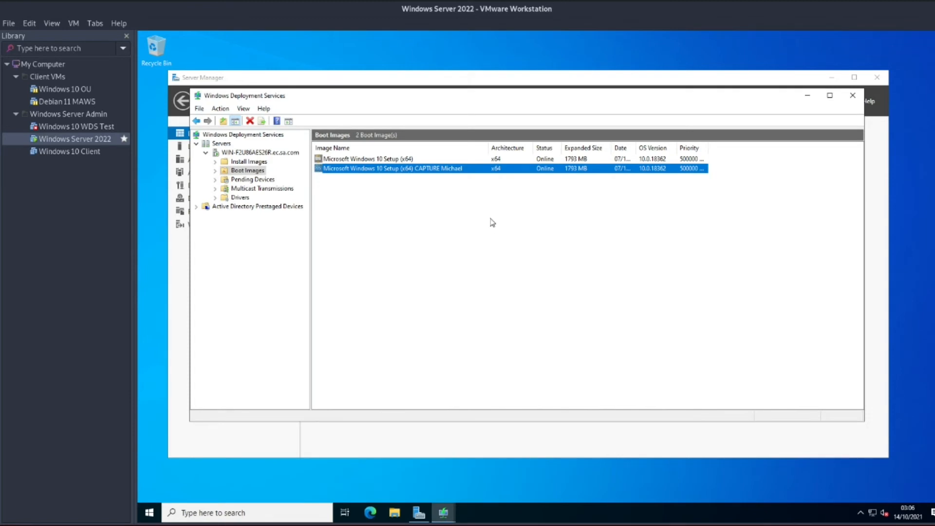
{"action": "left_click", "coordinate": [251, 163]}
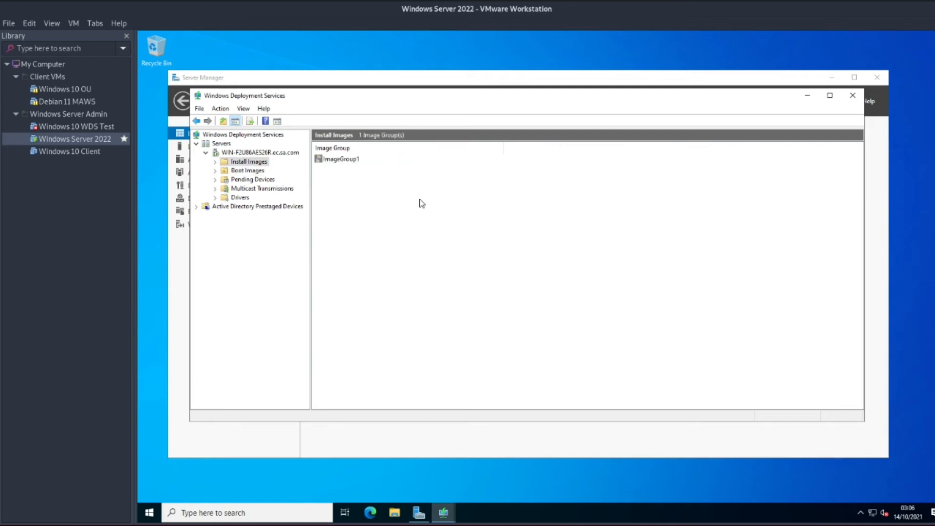
{"action": "double_click", "coordinate": [347, 161]}
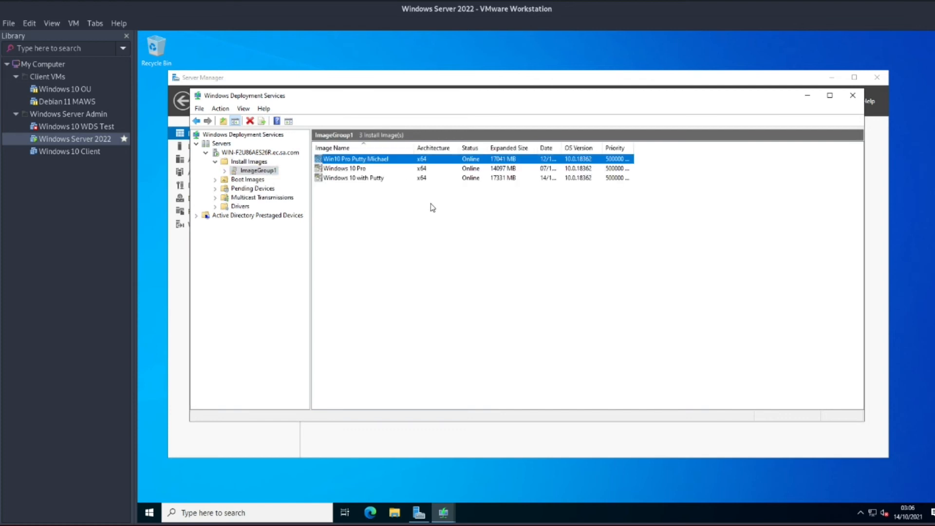
{"action": "left_click", "coordinate": [351, 180]}
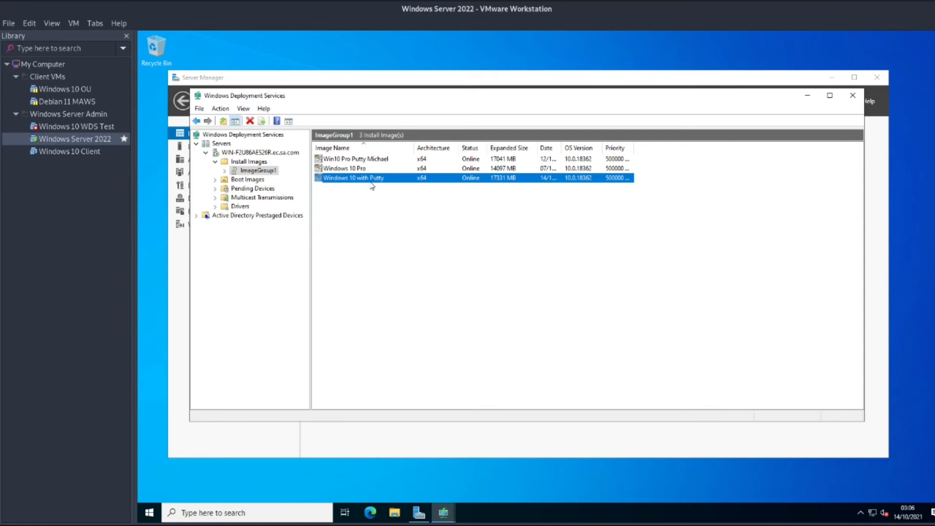
{"action": "left_click", "coordinate": [406, 200]}
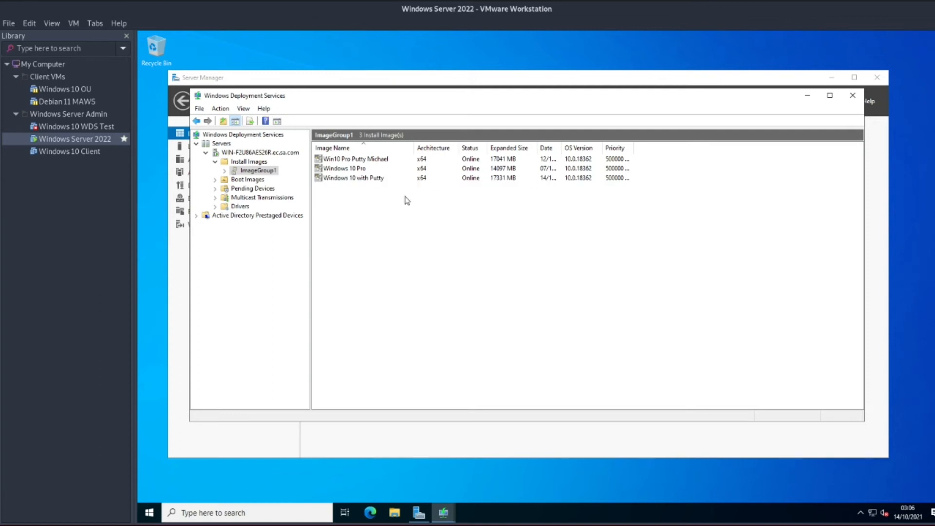
{"action": "left_click", "coordinate": [401, 181]}
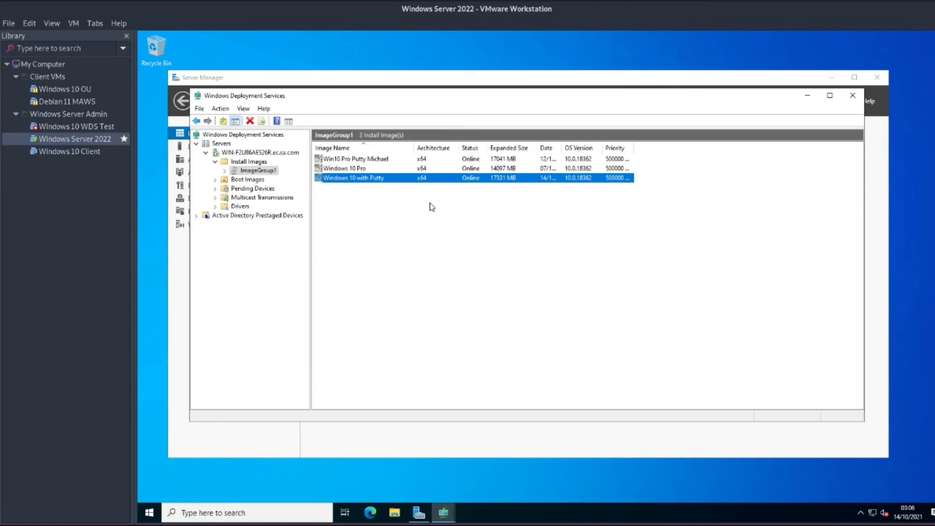
{"action": "left_click", "coordinate": [8, 23]}
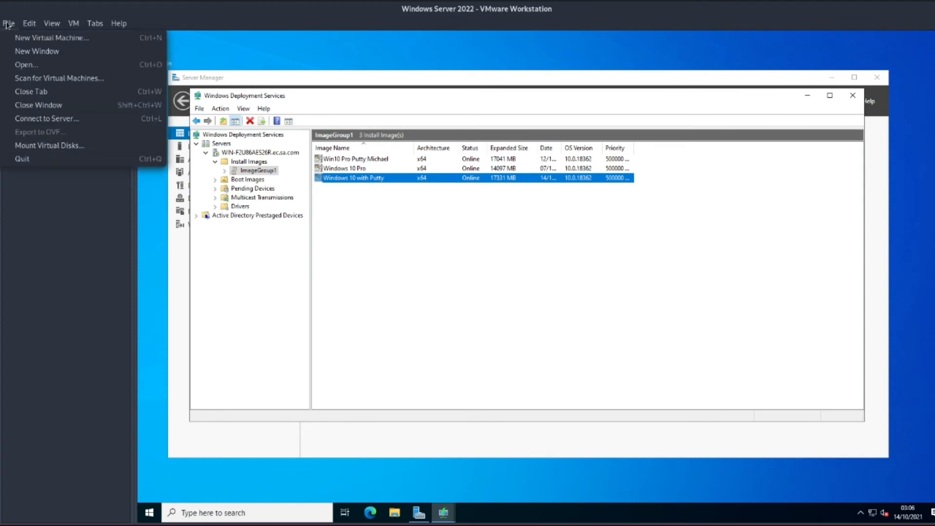
Start a custom new VM with Workstation 16.x compatibility, OS installed later, Windows 10 x64 guest.
{"action": "left_click", "coordinate": [35, 39]}
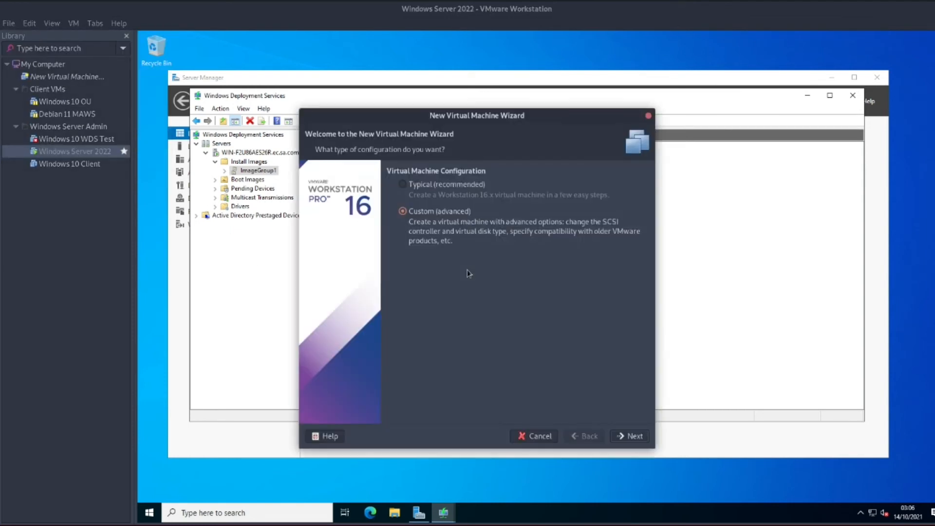
{"action": "left_click", "coordinate": [629, 437]}
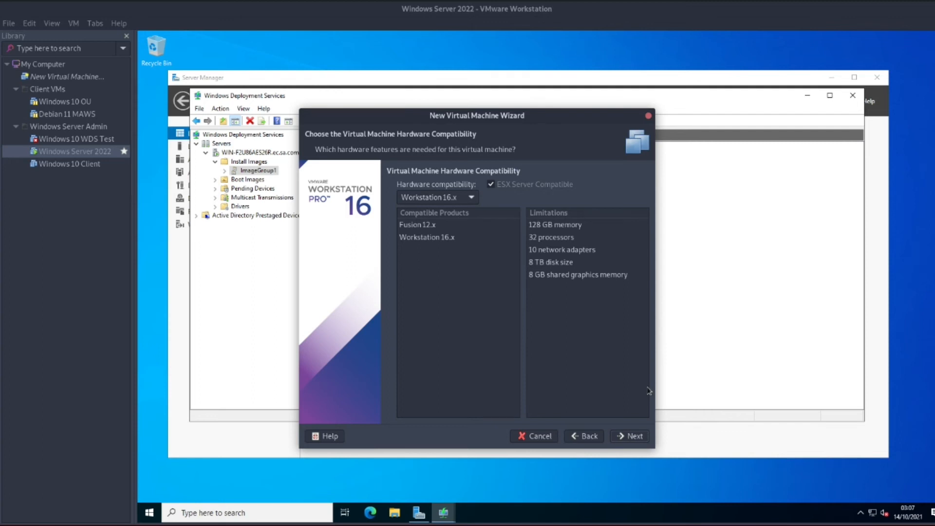
{"action": "left_click", "coordinate": [638, 439]}
{"action": "left_click", "coordinate": [403, 291]}
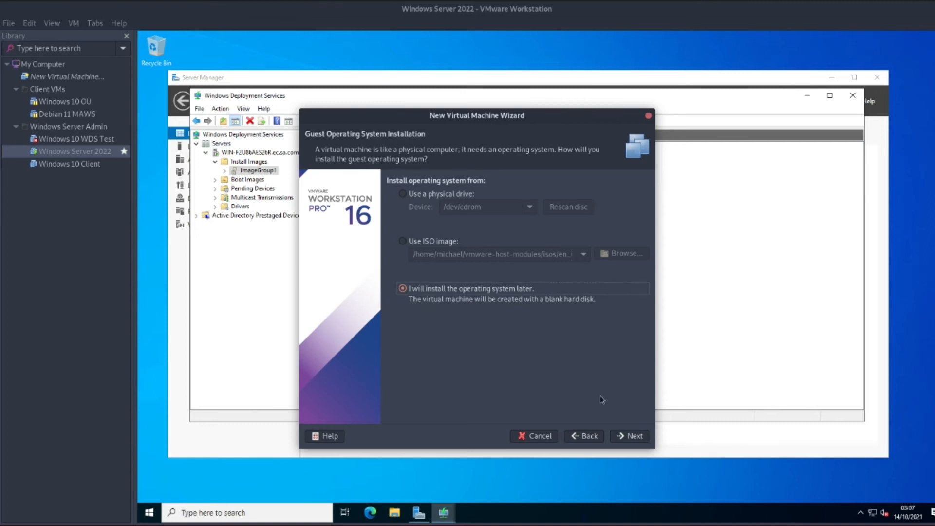
{"action": "left_click", "coordinate": [629, 435]}
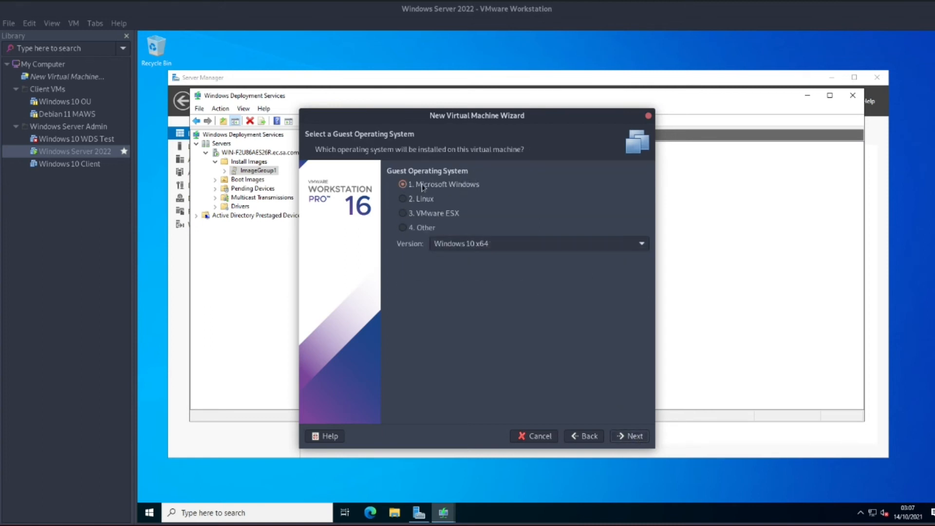
{"action": "left_click", "coordinate": [628, 438]}
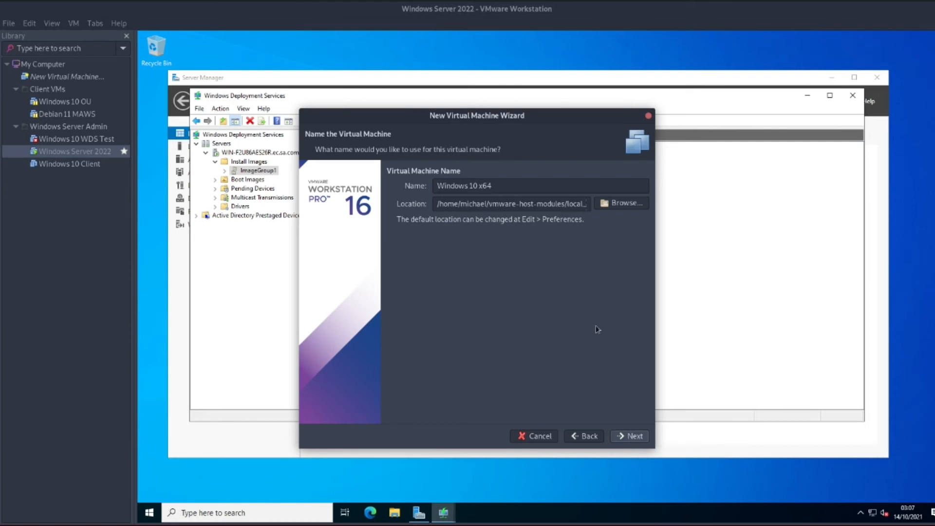
Name the new VM 'Windows 10 x64 WDS Putty Image Test'.
{"action": "left_click", "coordinate": [540, 186]}
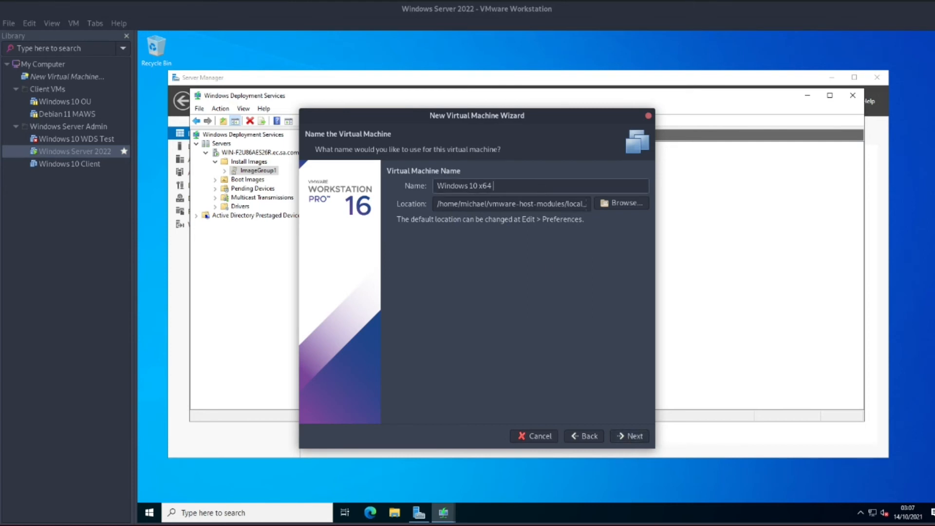
{"action": "type", "text": "WDS Putty Image Test"}
{"action": "left_click_drag", "start_coordinate": [491, 187], "coordinate": [437, 186]}
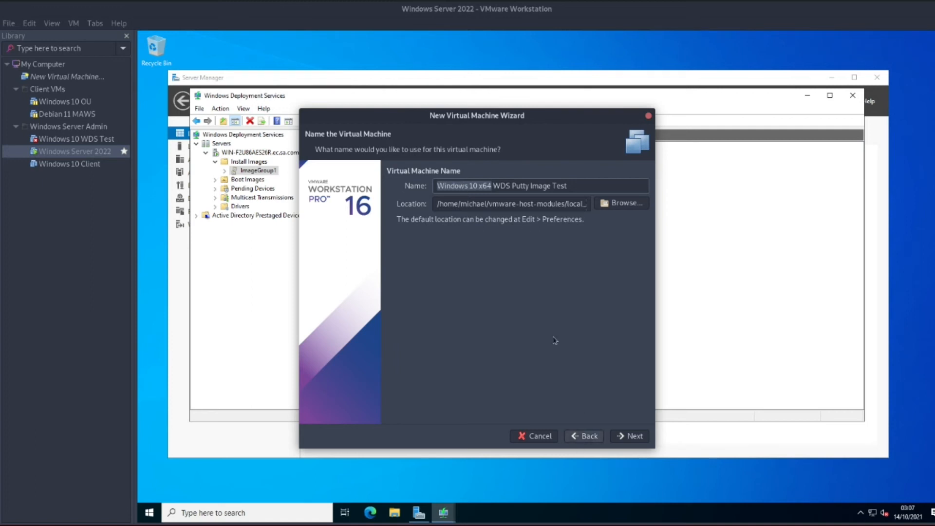
{"action": "double_click", "coordinate": [501, 186]}
{"action": "left_click", "coordinate": [630, 438]}
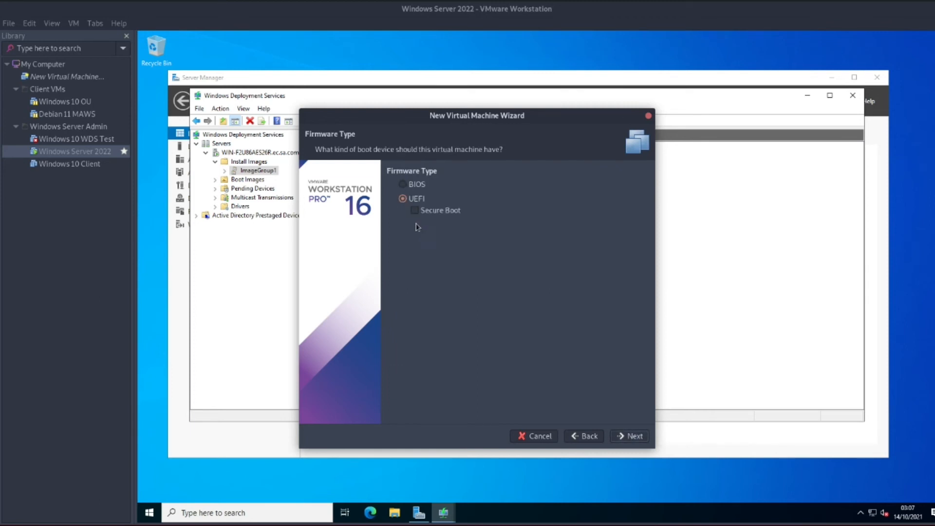
Choose BIOS firmware, keep the processor defaults and set memory to 4096 MB.
{"action": "left_click", "coordinate": [403, 184]}
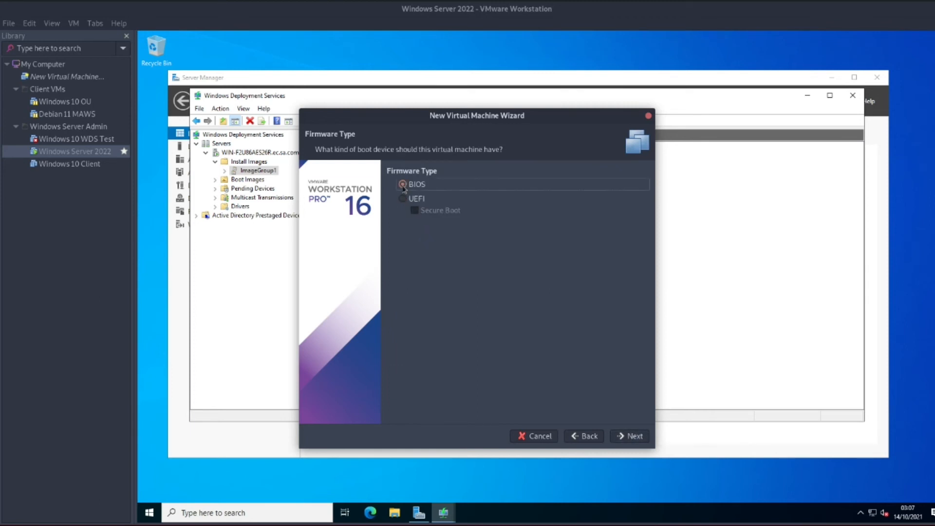
{"action": "left_click", "coordinate": [630, 437]}
{"action": "left_click", "coordinate": [629, 437]}
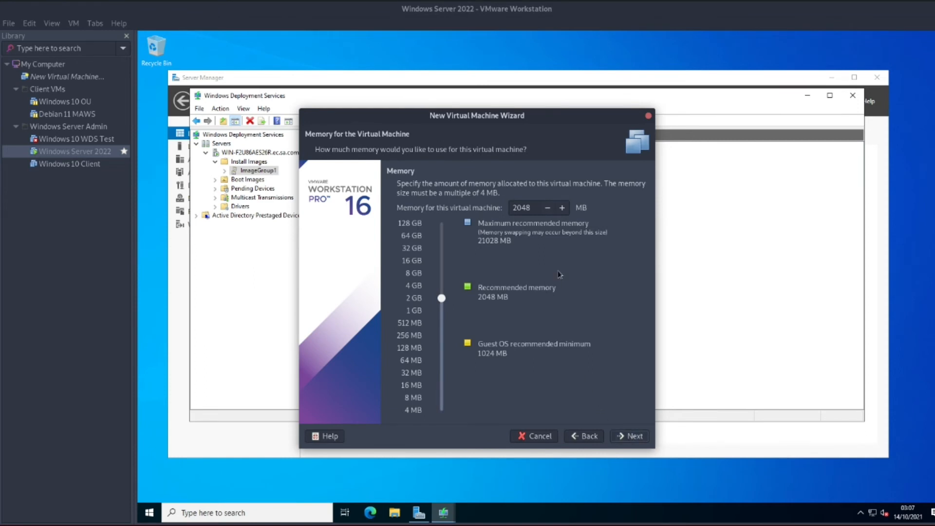
{"action": "mouse_move", "coordinate": [532, 207]}
{"action": "left_mouse_down"}
{"action": "mouse_move", "coordinate": [510, 208]}
{"action": "mouse_move", "coordinate": [519, 210]}
{"action": "left_mouse_up"}
{"action": "type", "text": "4096"}
{"action": "left_click", "coordinate": [634, 437]}
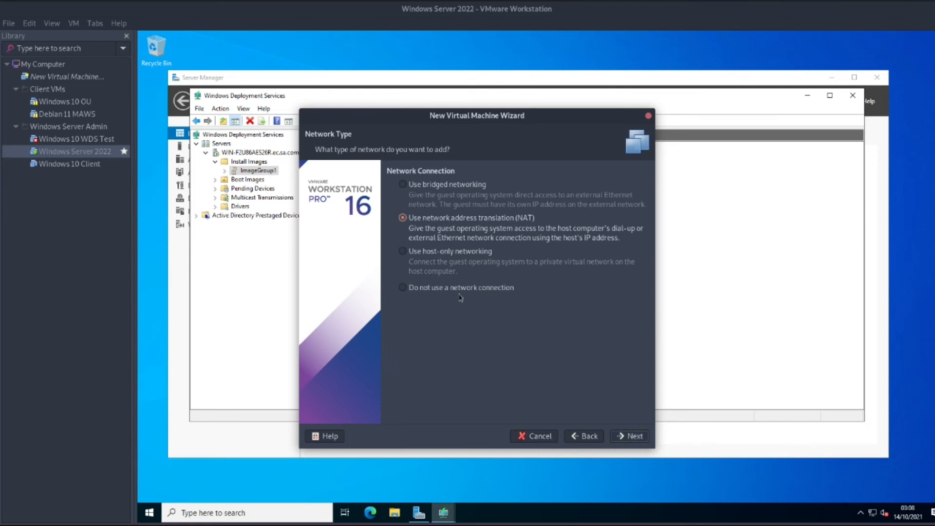
Keep the default network and I/O controller, then add a new 60 GB NVMe disk stored as a single file.
{"action": "left_click", "coordinate": [635, 438]}
{"action": "left_click", "coordinate": [636, 440]}
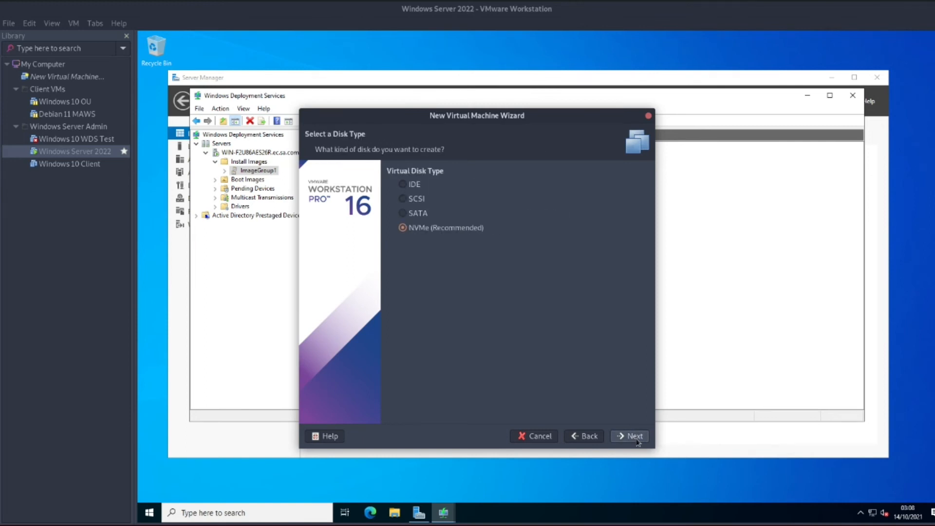
{"action": "left_click", "coordinate": [636, 440]}
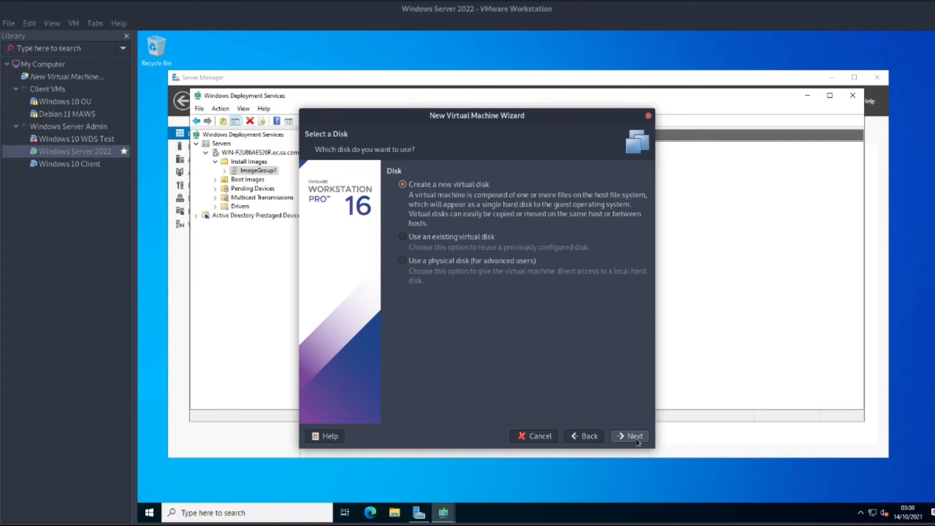
{"action": "left_click", "coordinate": [635, 437]}
{"action": "left_click", "coordinate": [431, 265]}
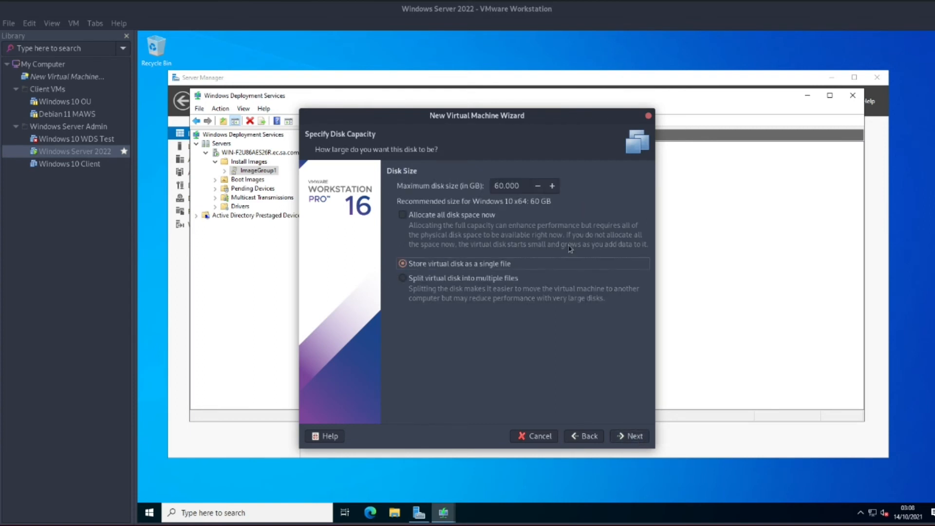
{"action": "left_click", "coordinate": [631, 437]}
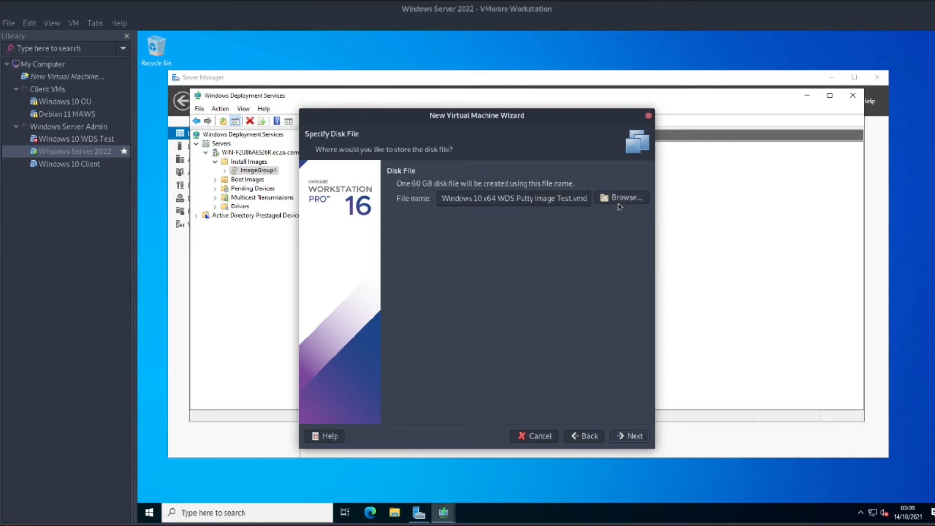
{"action": "left_click", "coordinate": [633, 435]}
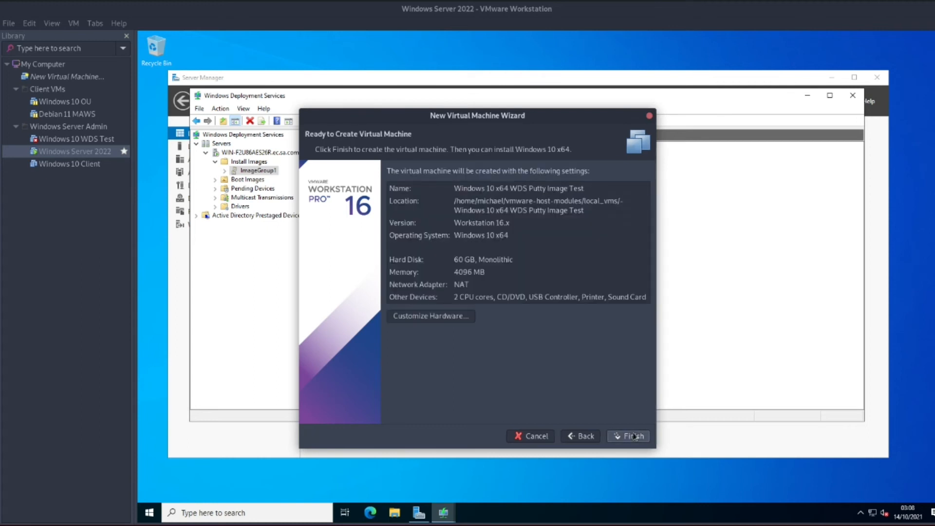
{"action": "left_click", "coordinate": [463, 316]}
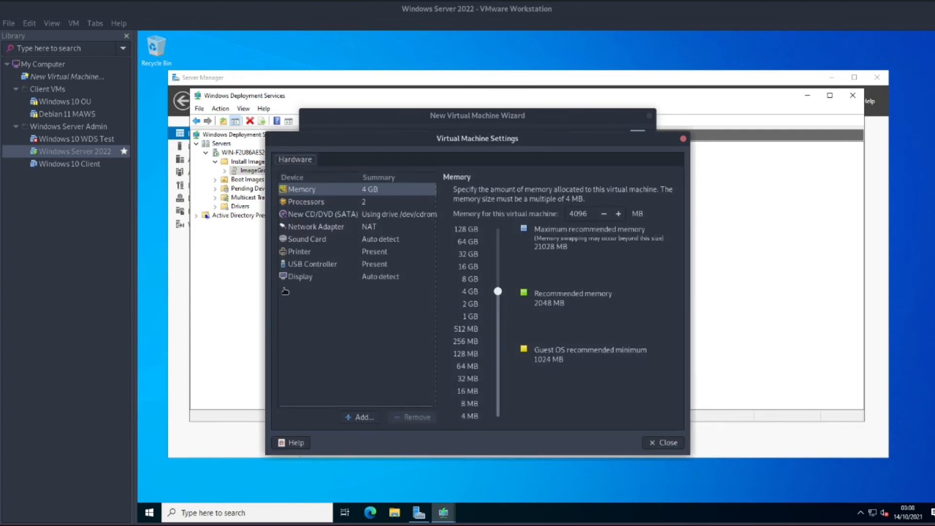
Put the network adapter on LAN Segment 1 and finish creating the Windows 10 x64 WDS Putty Image Test VM.
{"action": "left_click", "coordinate": [336, 229]}
{"action": "left_click", "coordinate": [458, 323]}
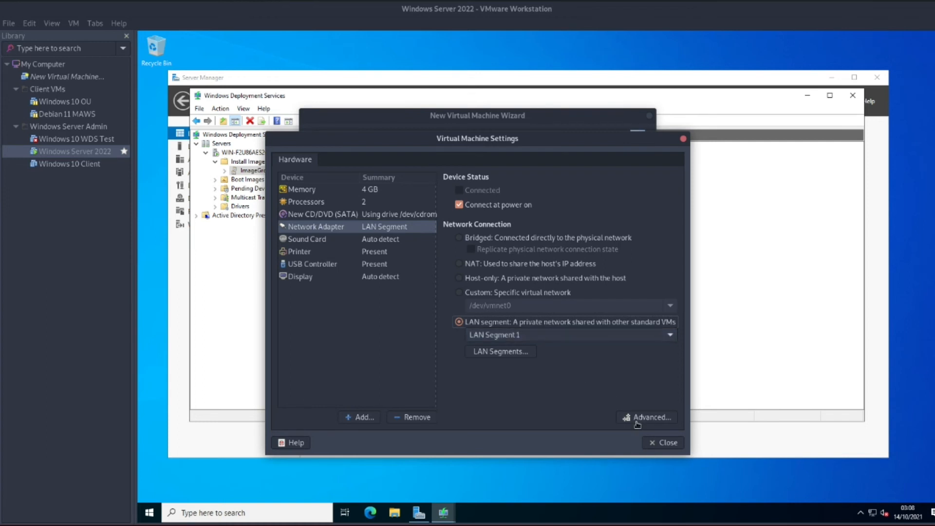
{"action": "left_click", "coordinate": [662, 443]}
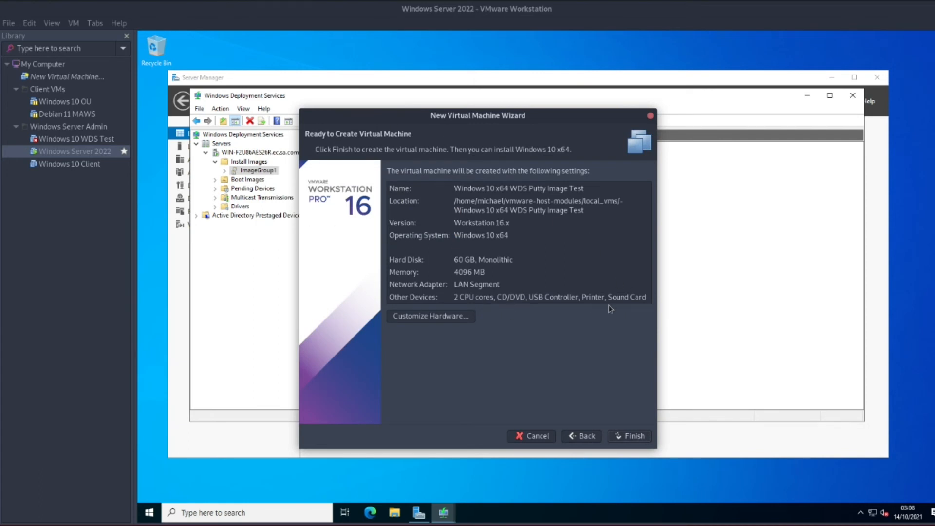
{"action": "left_click", "coordinate": [633, 436]}
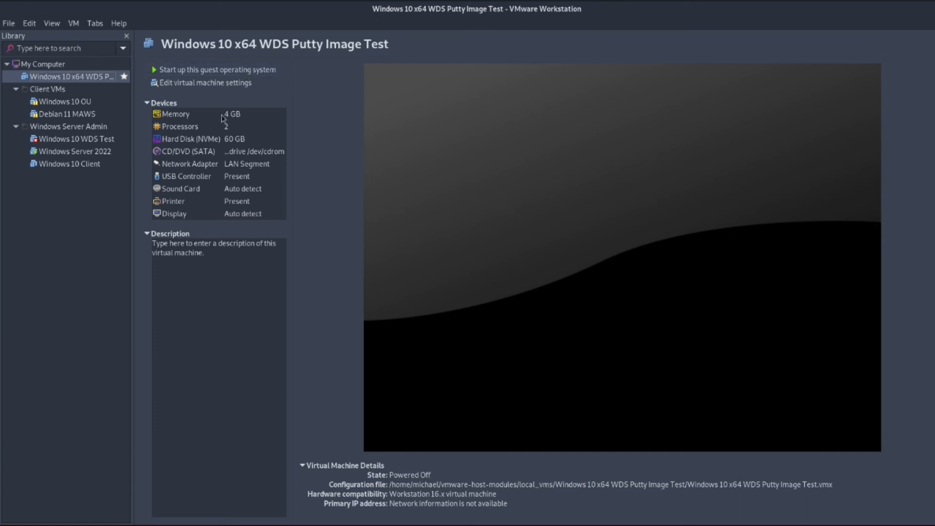
Power on the VM and boot the Microsoft Windows 10 Setup (x64) entry from the WDS boot menu.
{"action": "left_click", "coordinate": [223, 72]}
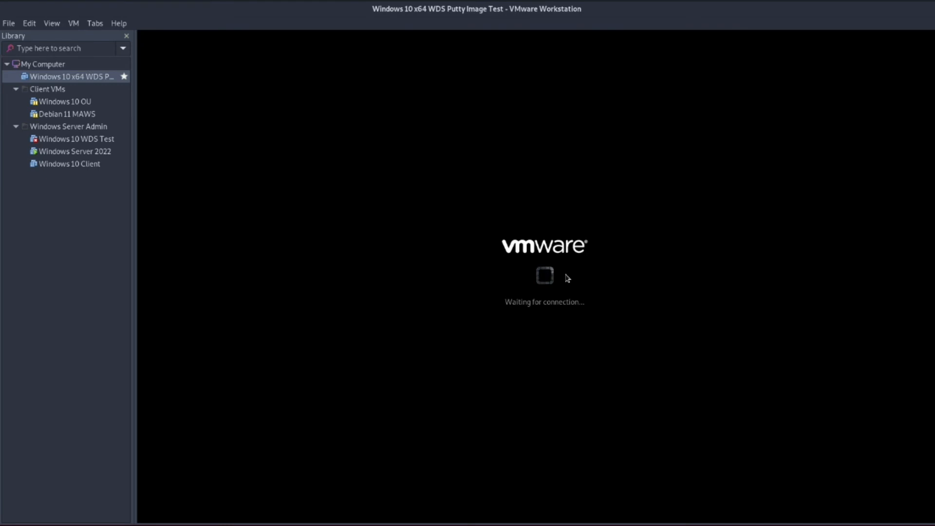
{"action": "left_click", "coordinate": [567, 277]}
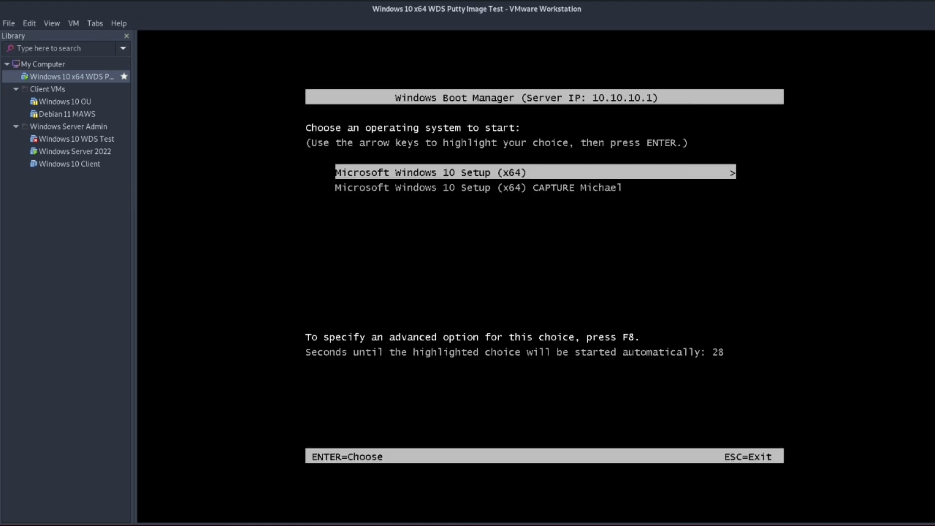
{"action": "key", "text": "Down"}
{"action": "key", "text": "Up"}
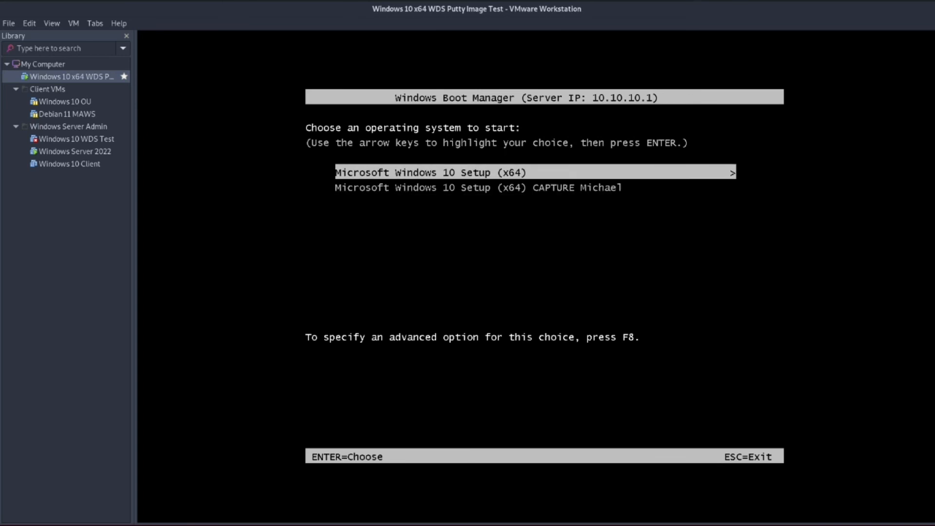
{"action": "key", "text": "Down"}
{"action": "key", "text": "Up"}
{"action": "key", "text": "Down"}
{"action": "key", "text": "Up"}
{"action": "key", "text": "Down"}
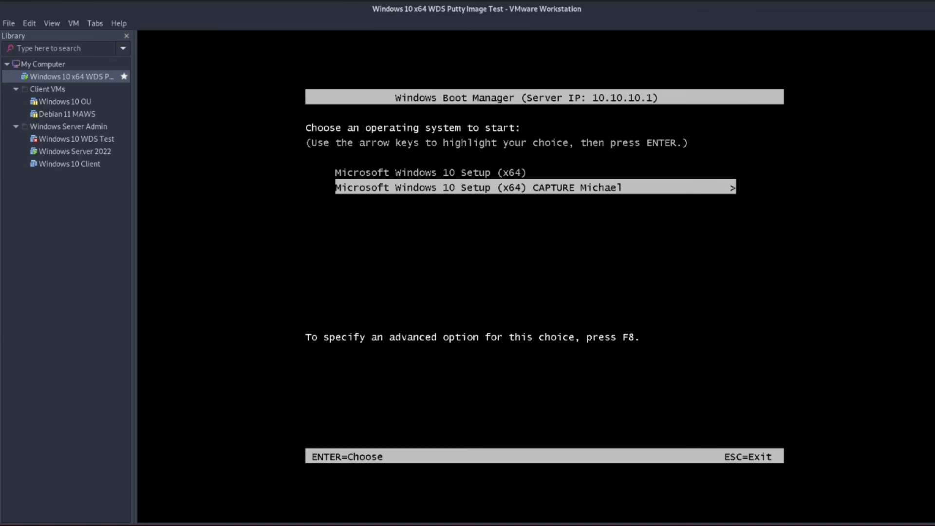
{"action": "key", "text": "Up"}
{"action": "key", "text": "Down"}
{"action": "key", "text": "Up"}
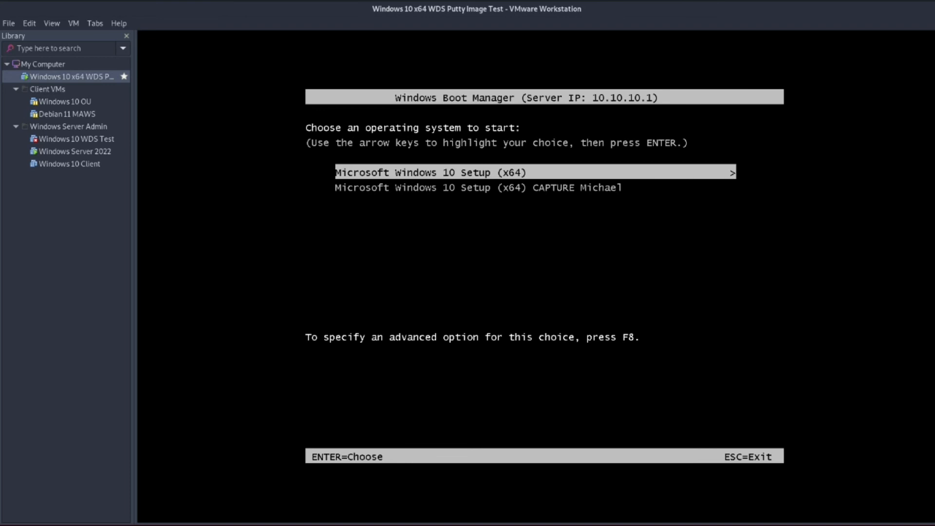
{"action": "key", "text": "Return"}
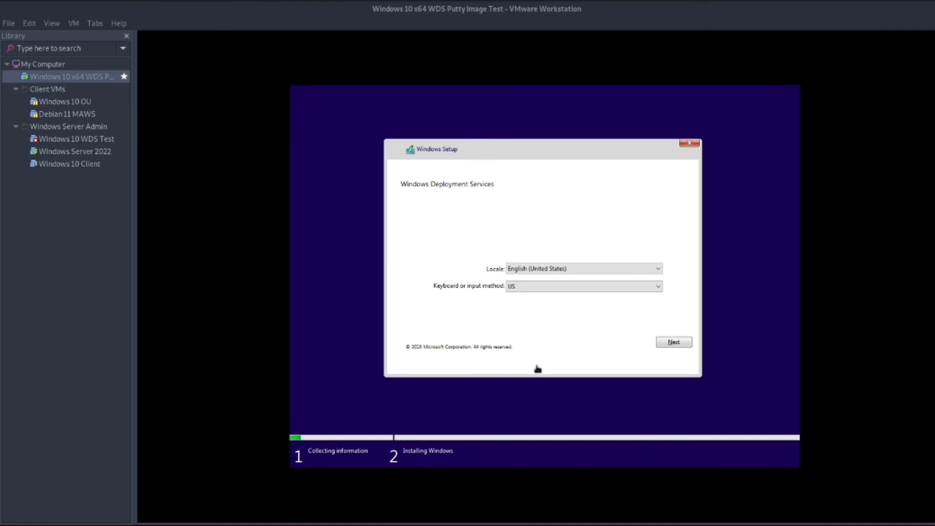
Choose the United Kingdom keyboard layout in Windows Setup and continue.
{"action": "left_click", "coordinate": [589, 288]}
{"action": "left_click", "coordinate": [575, 286]}
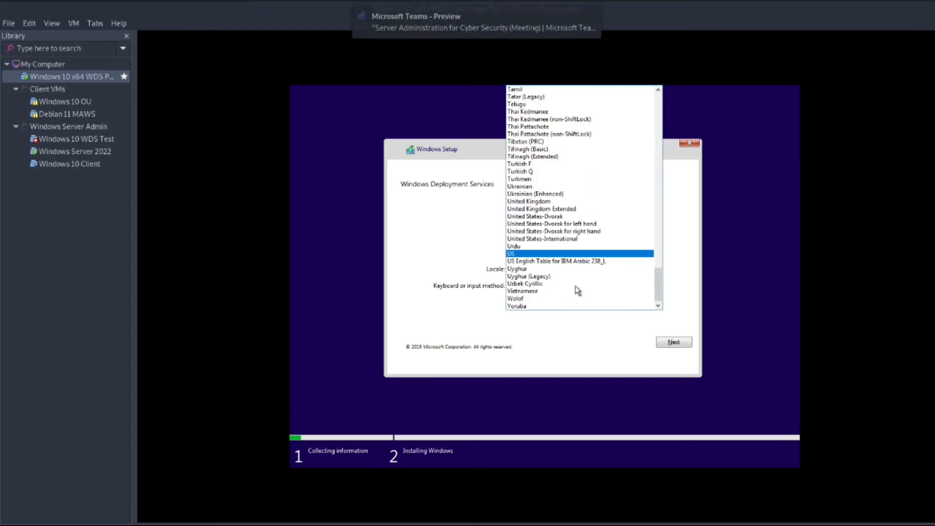
{"action": "left_click", "coordinate": [550, 203]}
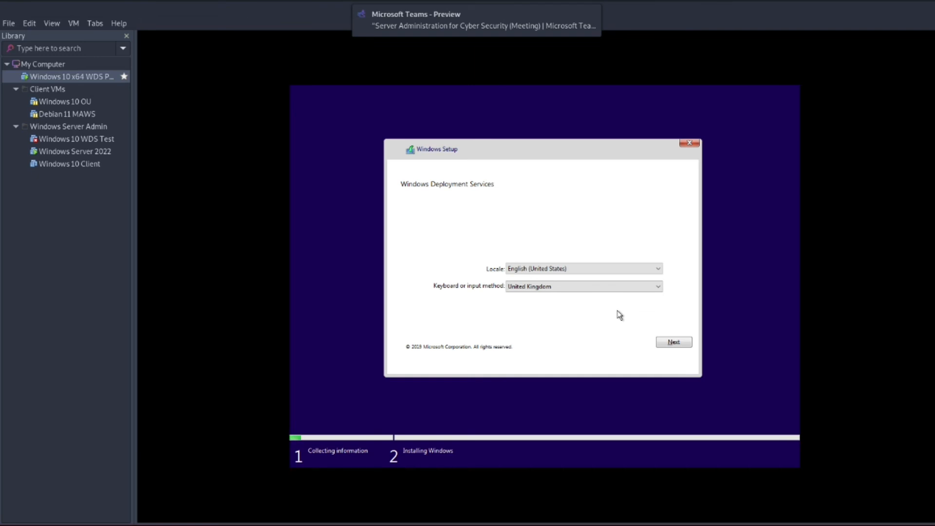
{"action": "left_click", "coordinate": [676, 346]}
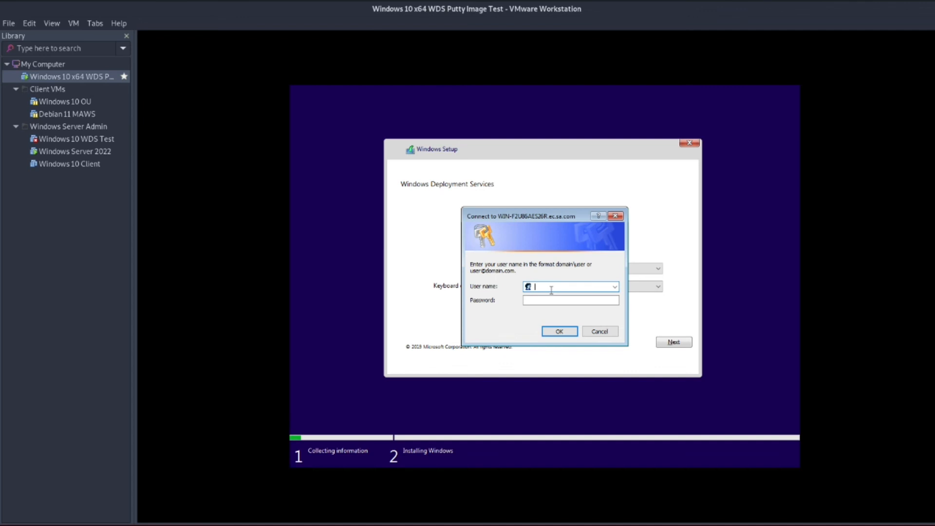
Enter the domain administrator user name and password to sign in to the WDS server.
{"action": "type", "text": "ec.sa.com\\Administrator"}
{"action": "key", "text": "Tab"}
{"action": "type", "text": "*******"}
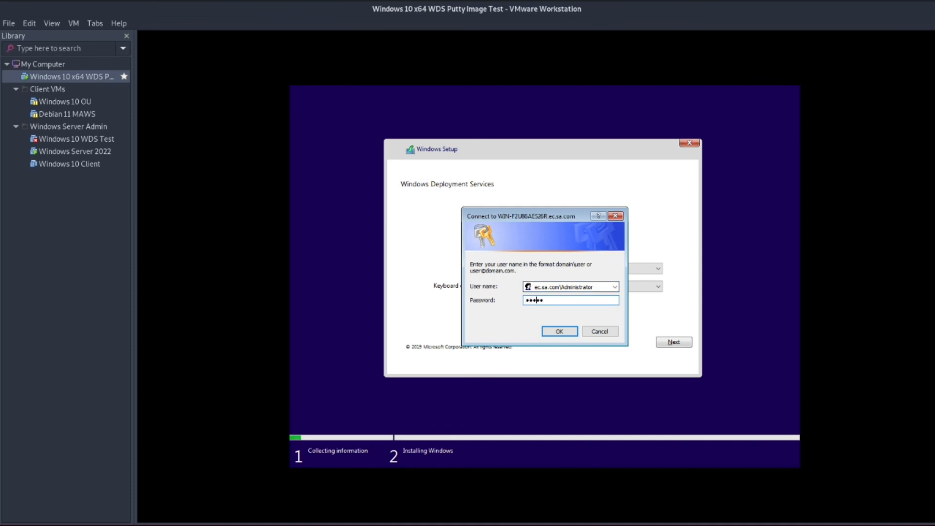
{"action": "type", "text": "**********"}
{"action": "left_click", "coordinate": [557, 331]}
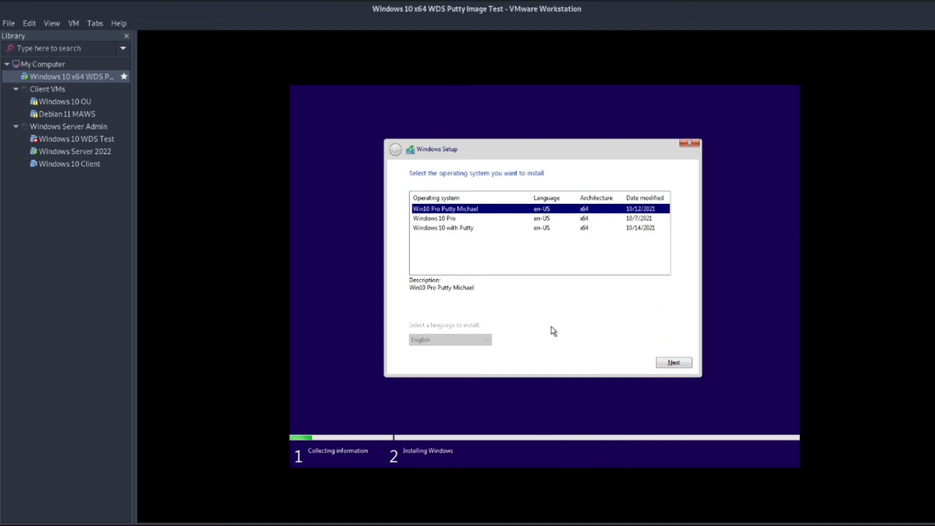
Select the Windows 10 with Putty image and install it on Drive 0's unallocated 60 GB space.
{"action": "left_click", "coordinate": [456, 219]}
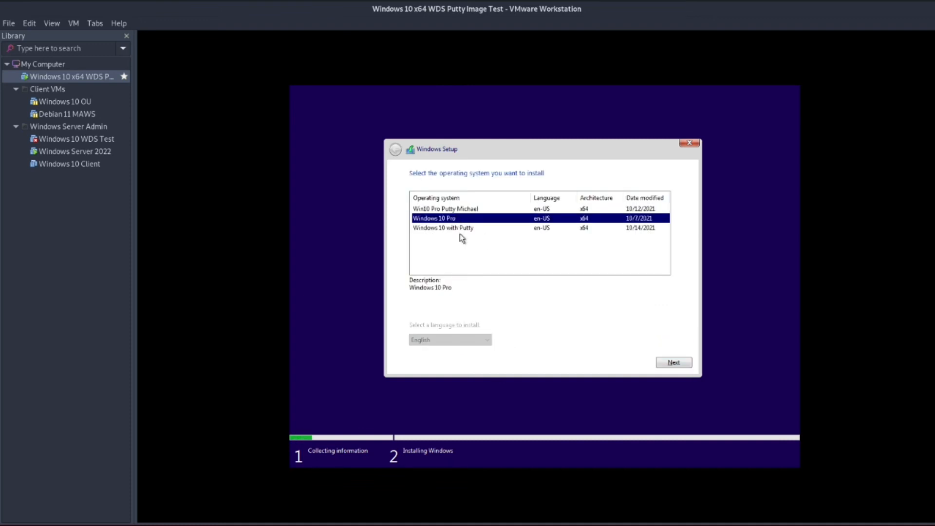
{"action": "left_click", "coordinate": [460, 229]}
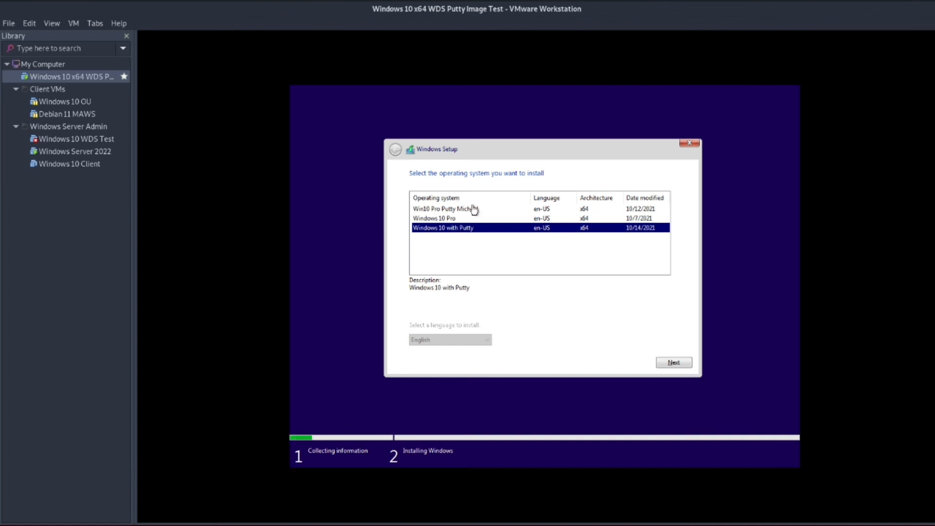
{"action": "key", "text": "Up"}
{"action": "key", "text": "Up"}
{"action": "left_click", "coordinate": [486, 230]}
{"action": "left_click", "coordinate": [679, 363]}
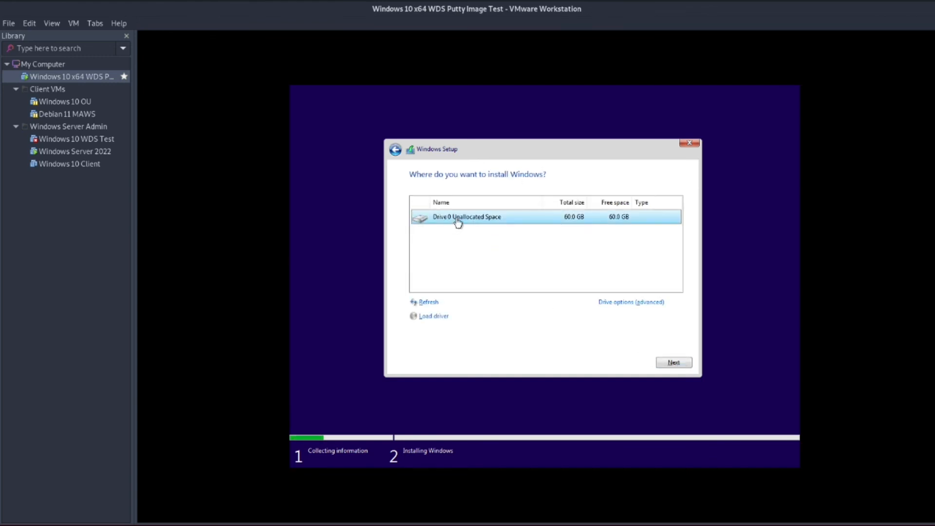
{"action": "left_click", "coordinate": [629, 302]}
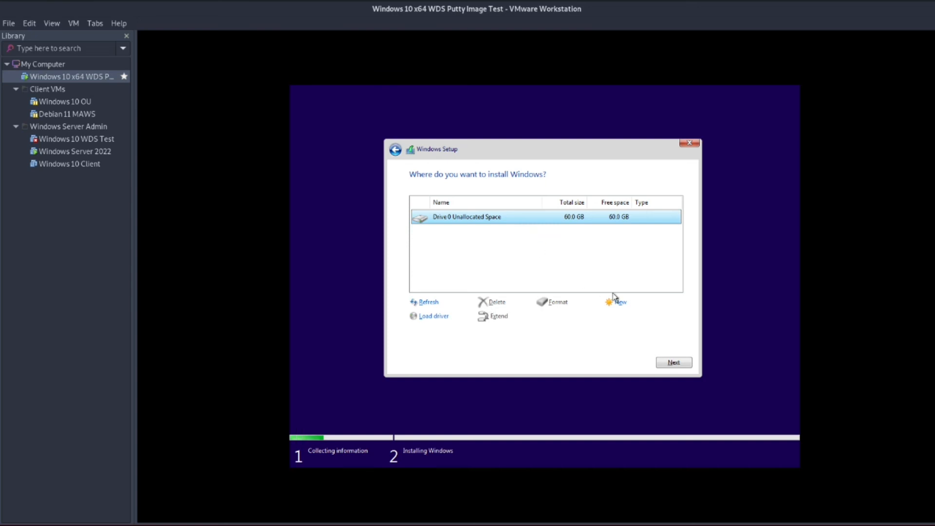
{"action": "left_click", "coordinate": [667, 363]}
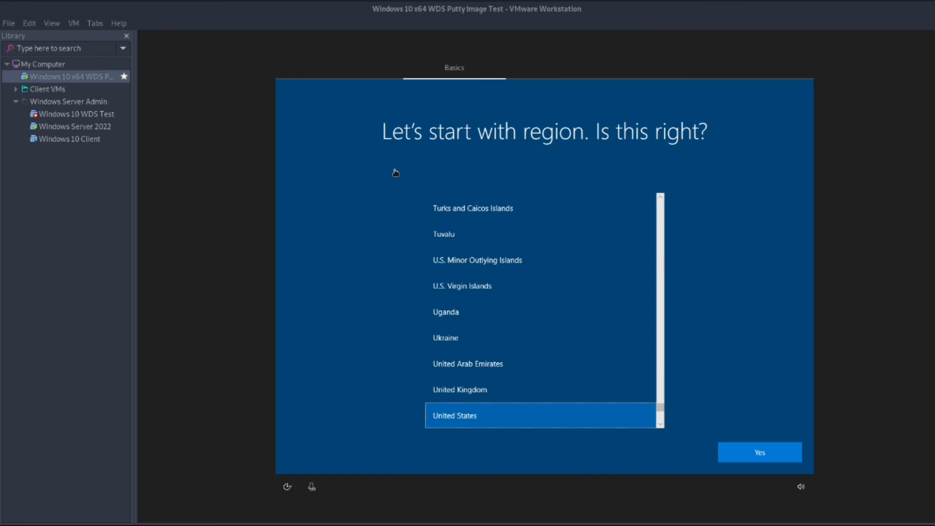
Set the region and keyboard layout to United Kingdom, skipping a second layout.
{"action": "left_click", "coordinate": [468, 393]}
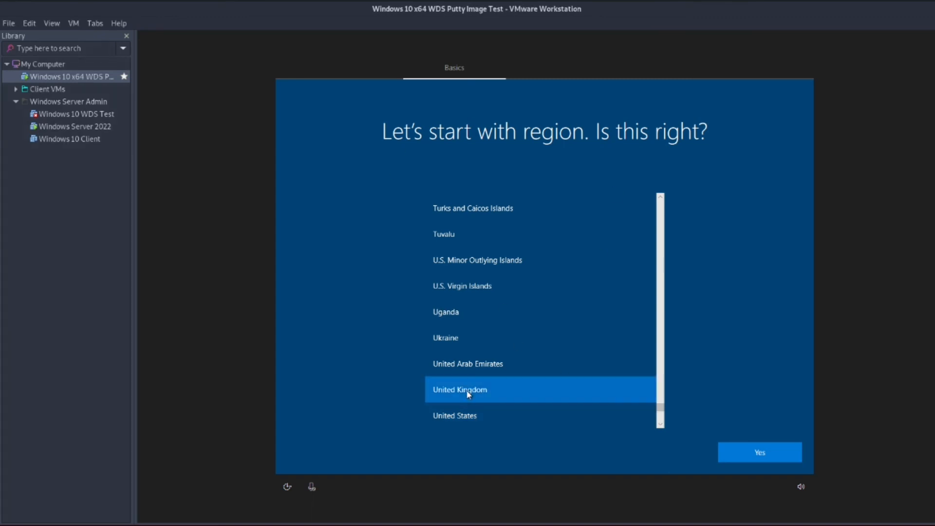
{"action": "left_click", "coordinate": [763, 454]}
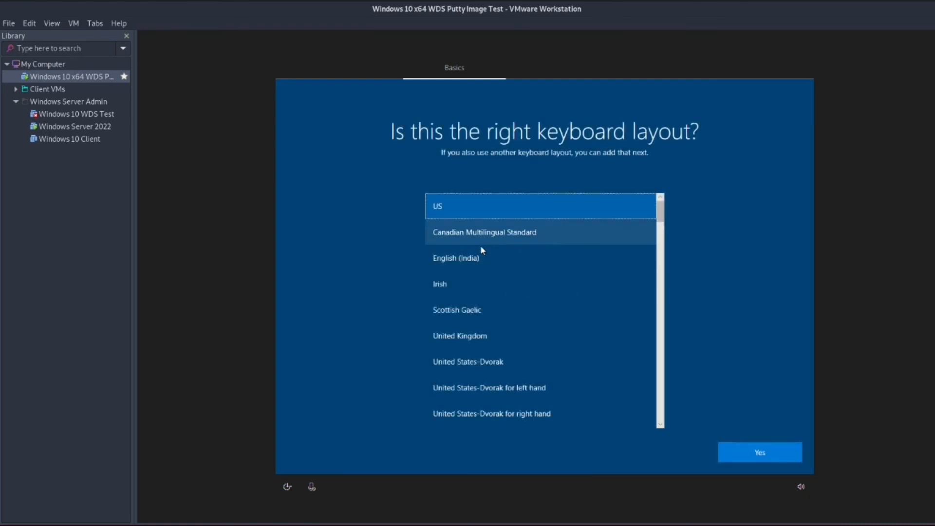
{"action": "left_click", "coordinate": [614, 340]}
{"action": "left_click", "coordinate": [751, 448]}
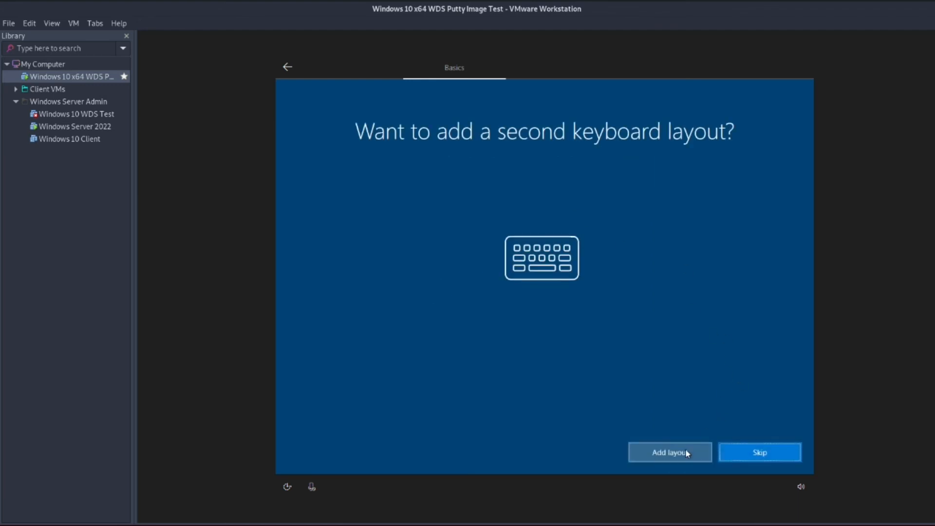
{"action": "left_click", "coordinate": [753, 449]}
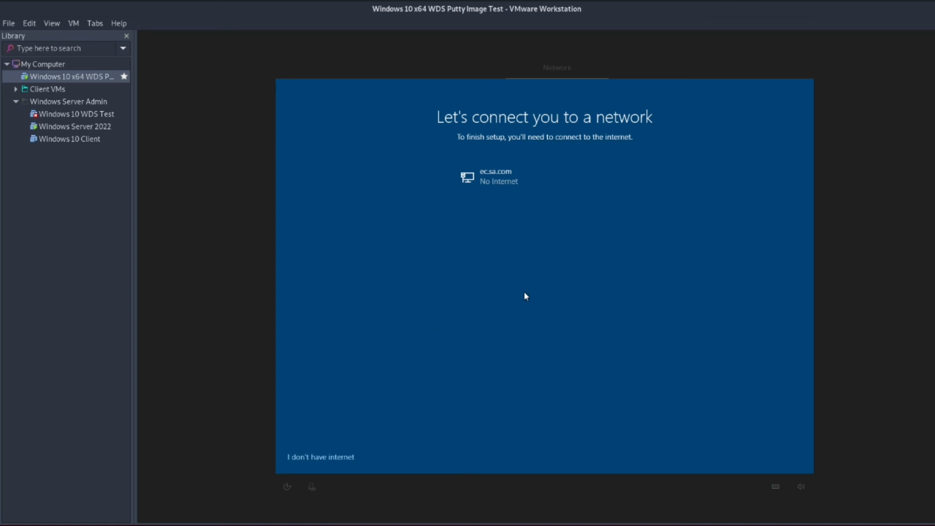
Continue offline with limited setup and accept the Windows 10 licence agreement.
{"action": "left_click", "coordinate": [317, 461]}
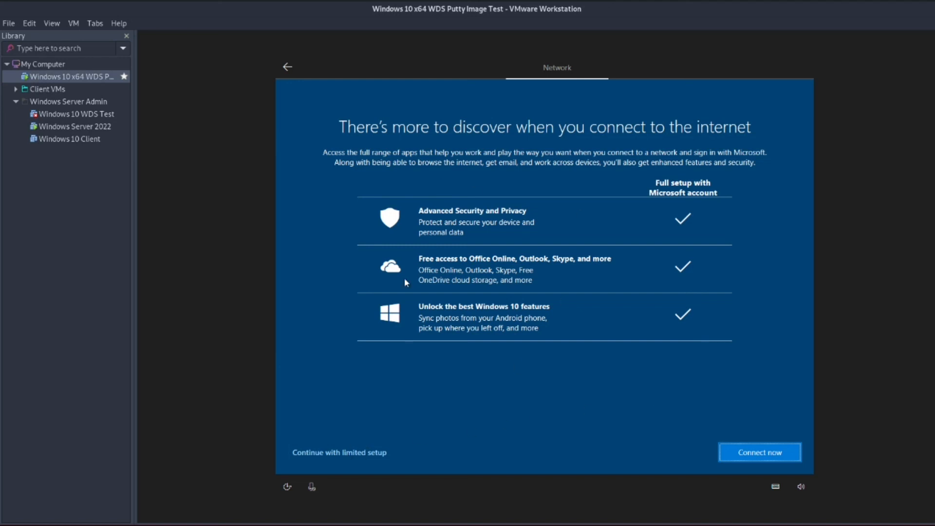
{"action": "left_click", "coordinate": [345, 453]}
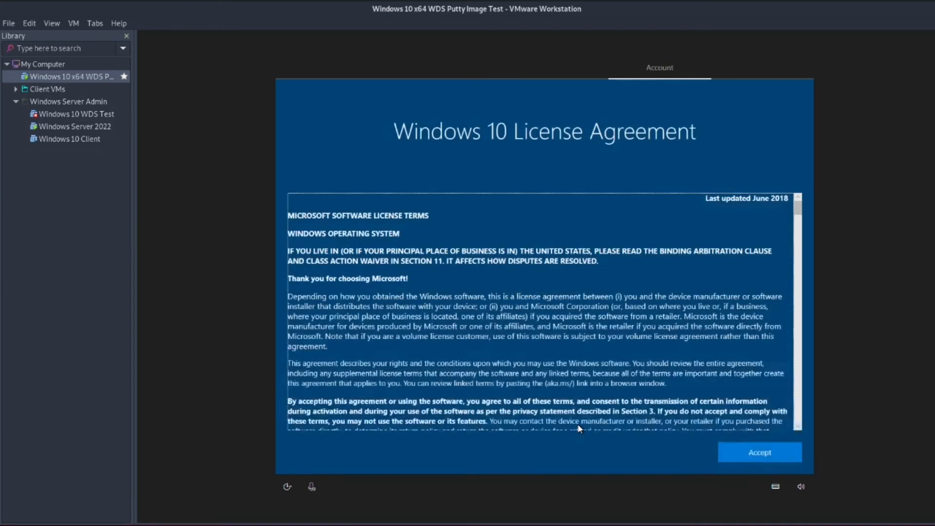
{"action": "left_click", "coordinate": [749, 457]}
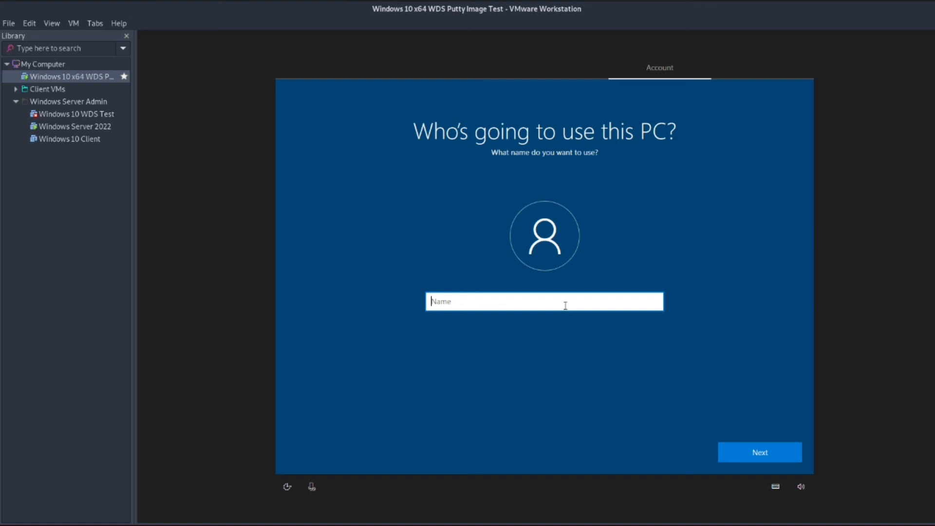
Name the local account 'Default User' and set and confirm its password.
{"action": "type", "text": "Default User"}
{"action": "left_click", "coordinate": [762, 450]}
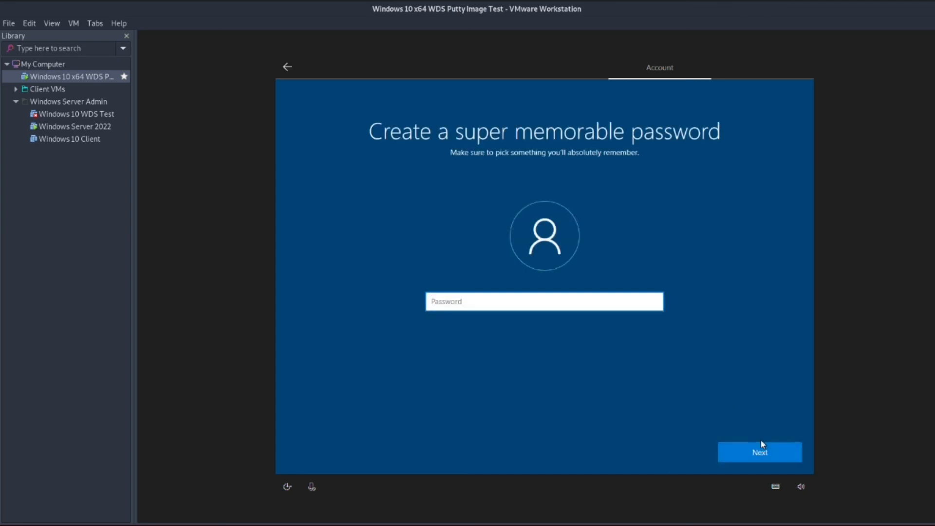
{"action": "type", "text": "••••••••••••••••"}
{"action": "left_click", "coordinate": [761, 441]}
{"action": "type", "text": "••"}
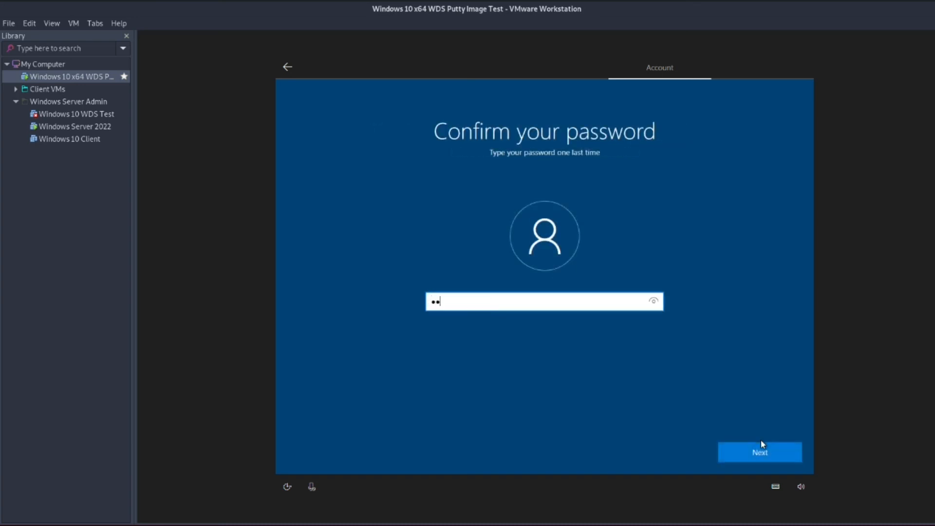
{"action": "type", "text": "••••••••••••••"}
{"action": "left_click", "coordinate": [762, 444]}
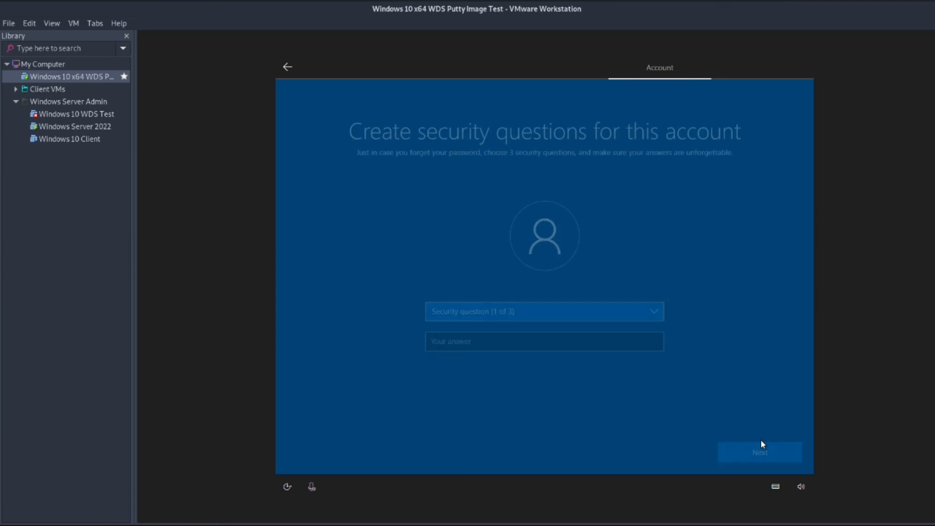
Answer the first pet's name and birth city security questions.
{"action": "left_click", "coordinate": [521, 312]}
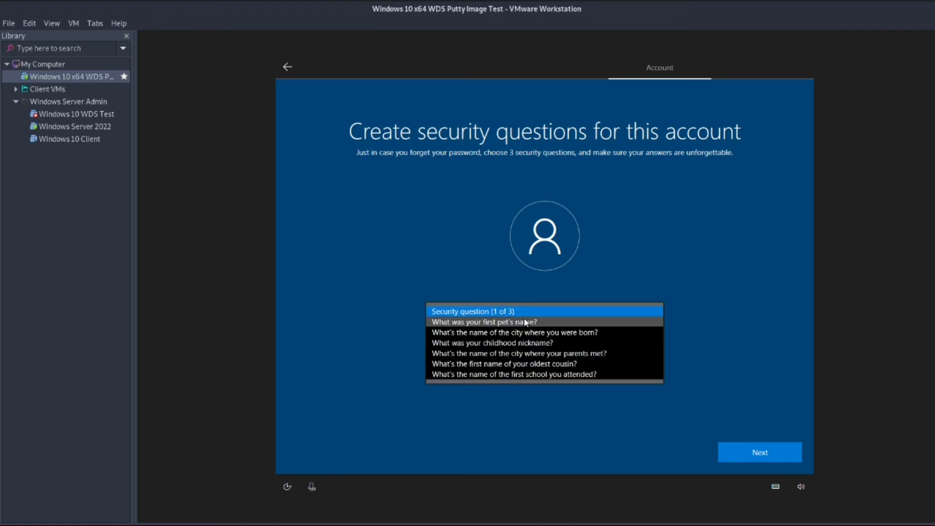
{"action": "left_click", "coordinate": [526, 324]}
{"action": "left_click", "coordinate": [523, 343]}
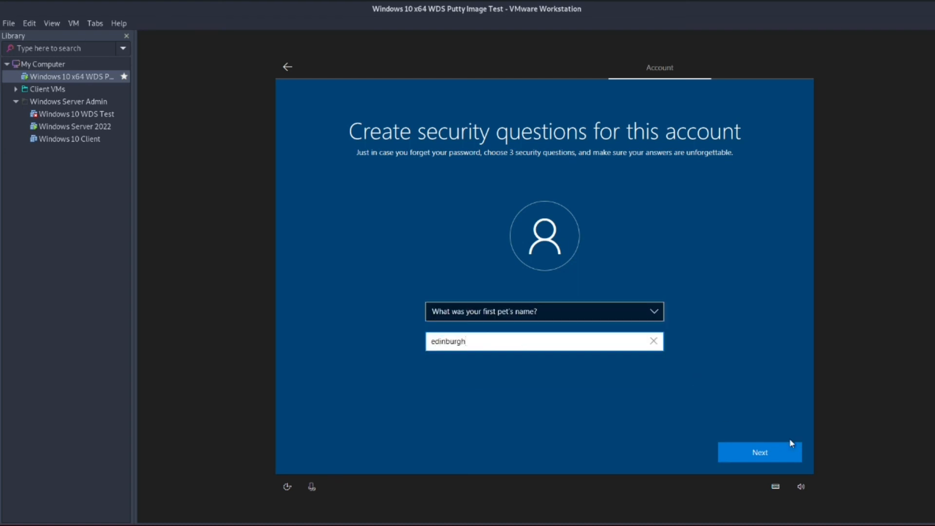
{"action": "left_click", "coordinate": [763, 457]}
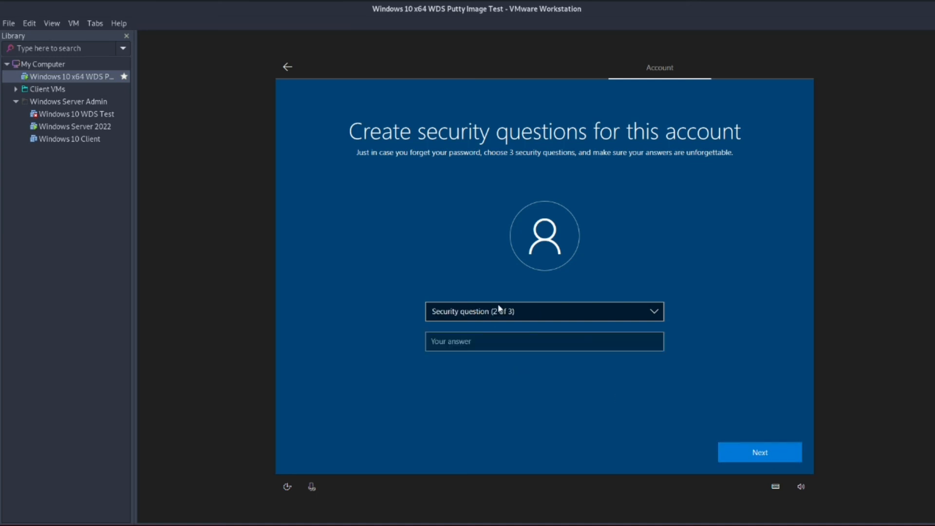
{"action": "left_click", "coordinate": [500, 311]}
{"action": "left_click", "coordinate": [513, 317]}
{"action": "left_click", "coordinate": [512, 338]}
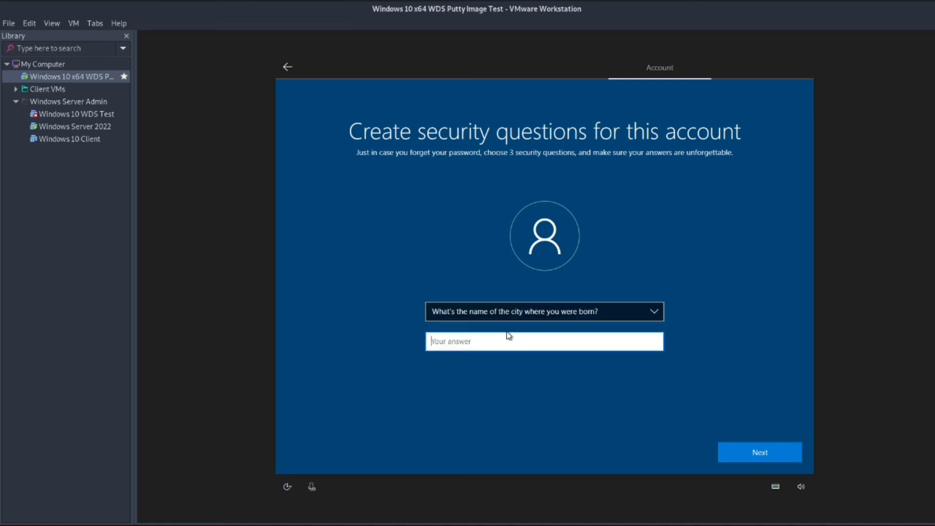
{"action": "left_click", "coordinate": [739, 448]}
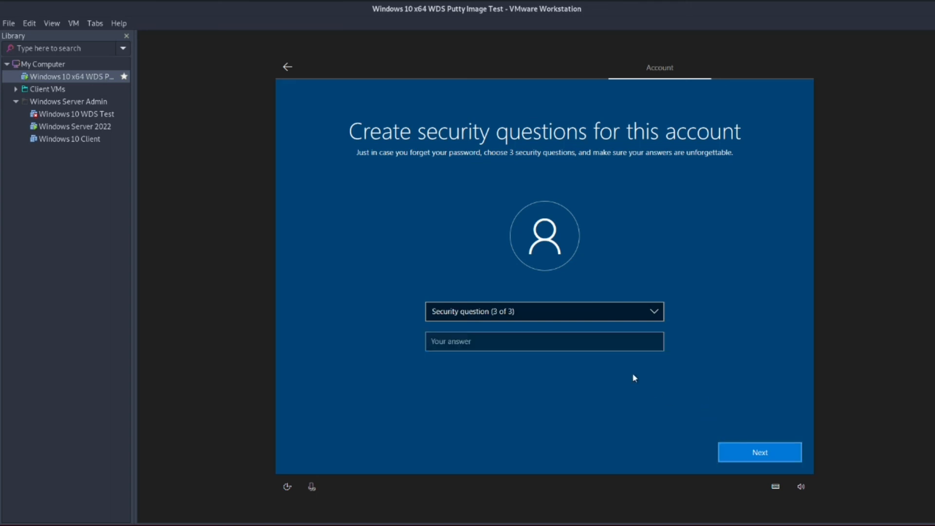
Answer the childhood nickname security question to finish the account.
{"action": "left_click", "coordinate": [514, 310]}
{"action": "left_click", "coordinate": [515, 323]}
{"action": "left_click", "coordinate": [522, 339]}
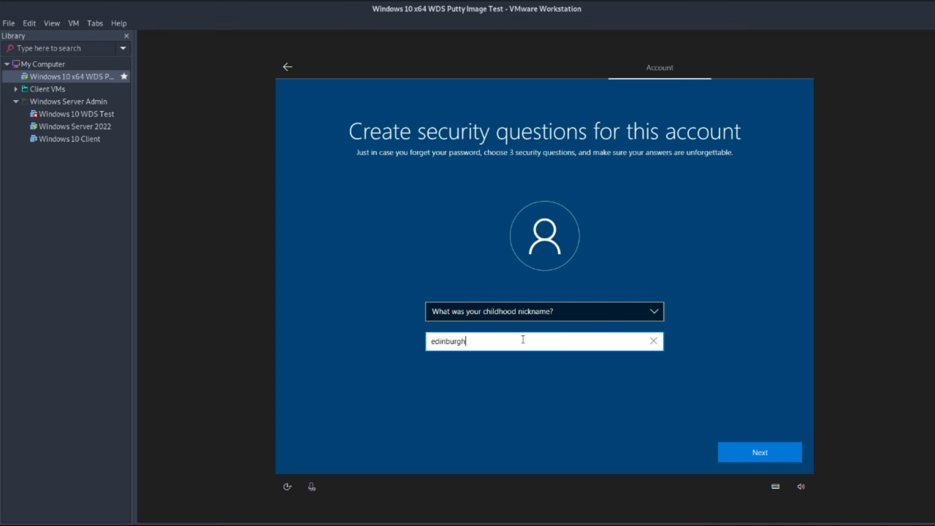
{"action": "left_click", "coordinate": [783, 452]}
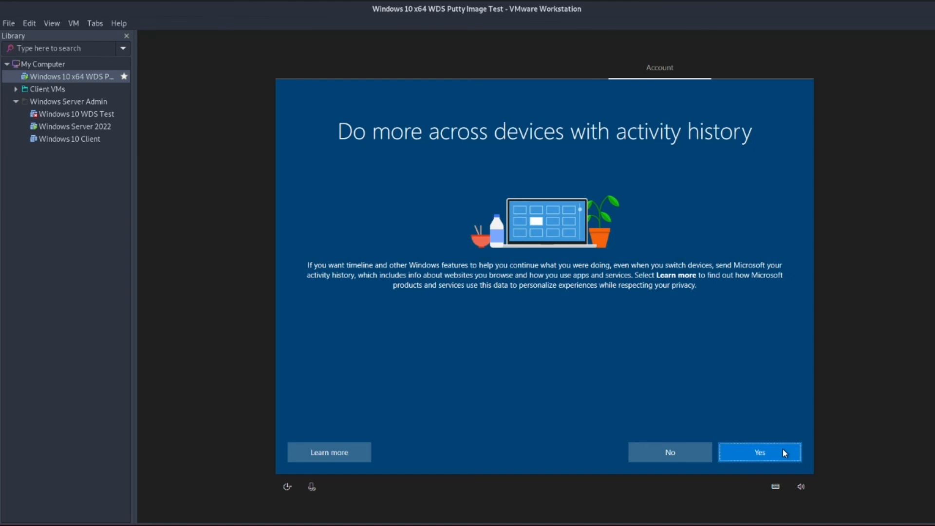
Decline activity history and Cortana, and turn off online speech recognition and location.
{"action": "left_click", "coordinate": [679, 449]}
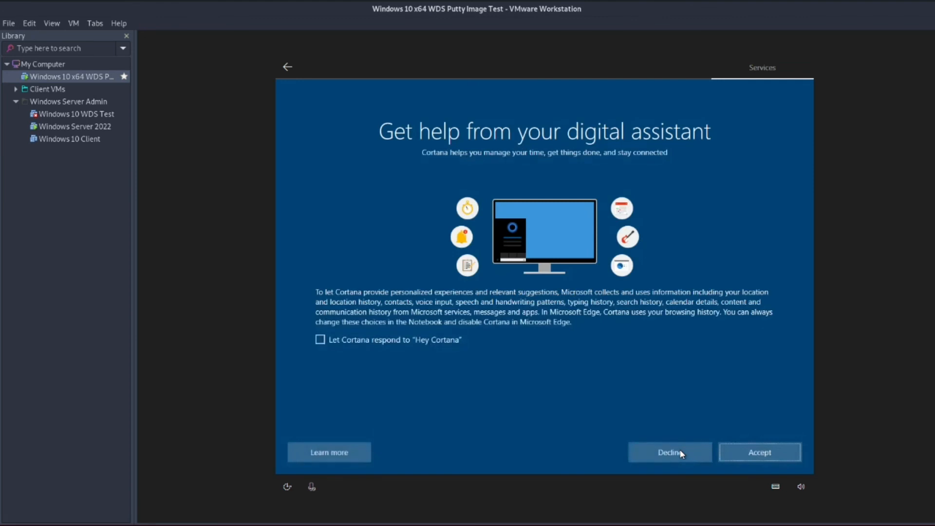
{"action": "left_click", "coordinate": [679, 450]}
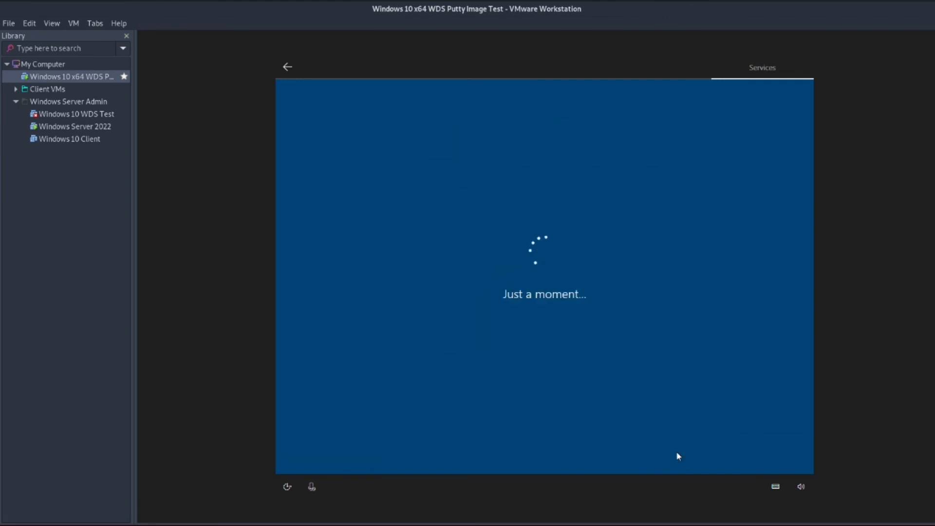
{"action": "left_click", "coordinate": [568, 304]}
{"action": "left_click", "coordinate": [746, 451]}
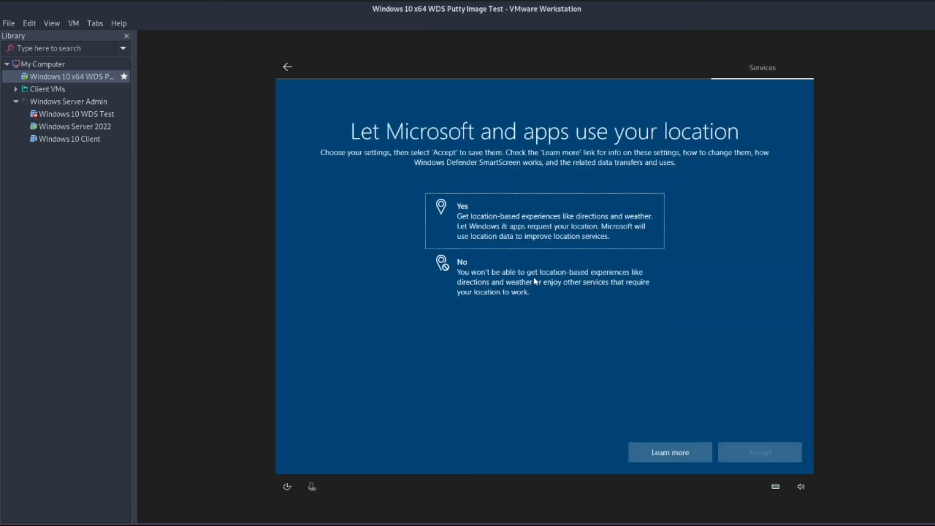
{"action": "left_click", "coordinate": [534, 277]}
{"action": "left_click", "coordinate": [749, 455]}
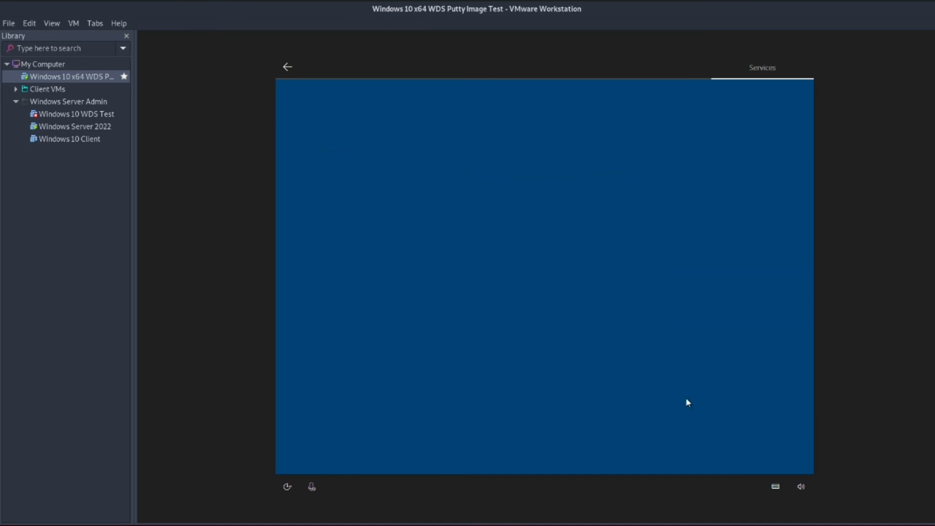
Turn off Find my device, inking and typing, tailored experiences and advertising ID, accepting each page.
{"action": "left_click", "coordinate": [534, 278]}
{"action": "left_click", "coordinate": [754, 446]}
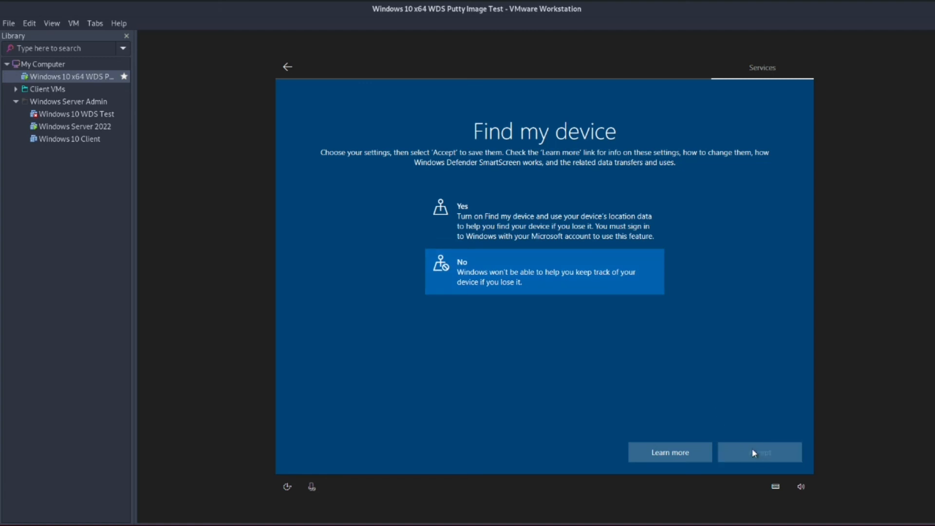
{"action": "left_click", "coordinate": [752, 445]}
{"action": "left_click", "coordinate": [552, 285]}
{"action": "left_click", "coordinate": [756, 450]}
{"action": "left_click", "coordinate": [547, 304]}
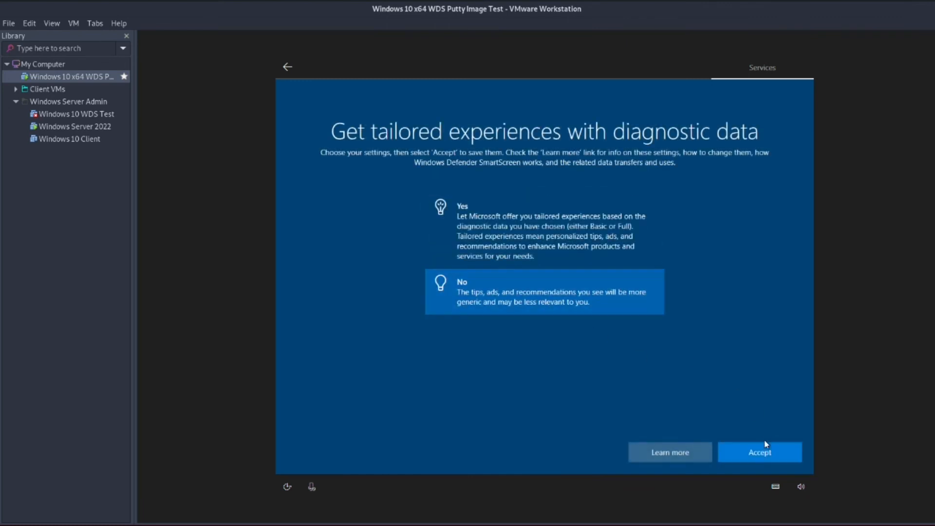
{"action": "left_click", "coordinate": [772, 452]}
{"action": "left_click", "coordinate": [568, 286]}
{"action": "left_click", "coordinate": [767, 453]}
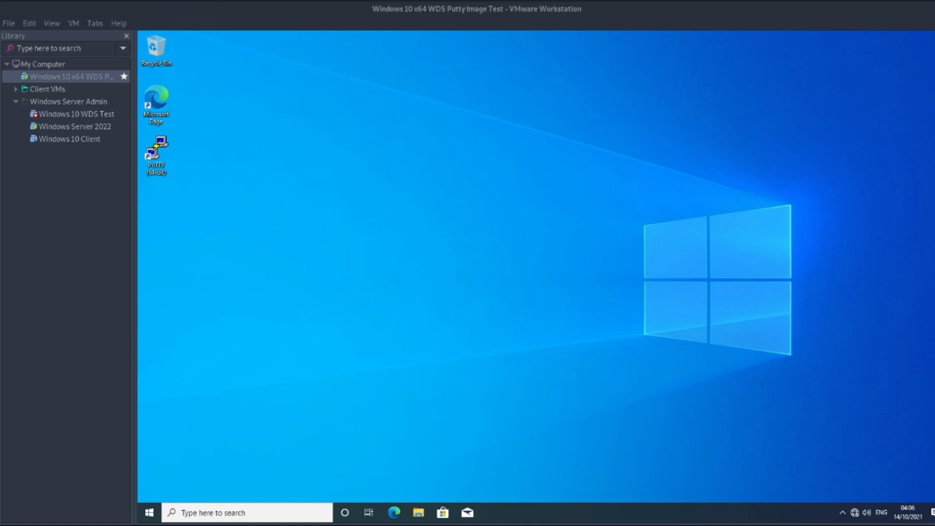
Check the PuTTY desktop shortcut, then switch back to the Windows Server 2022 VM.
{"action": "left_click", "coordinate": [162, 153]}
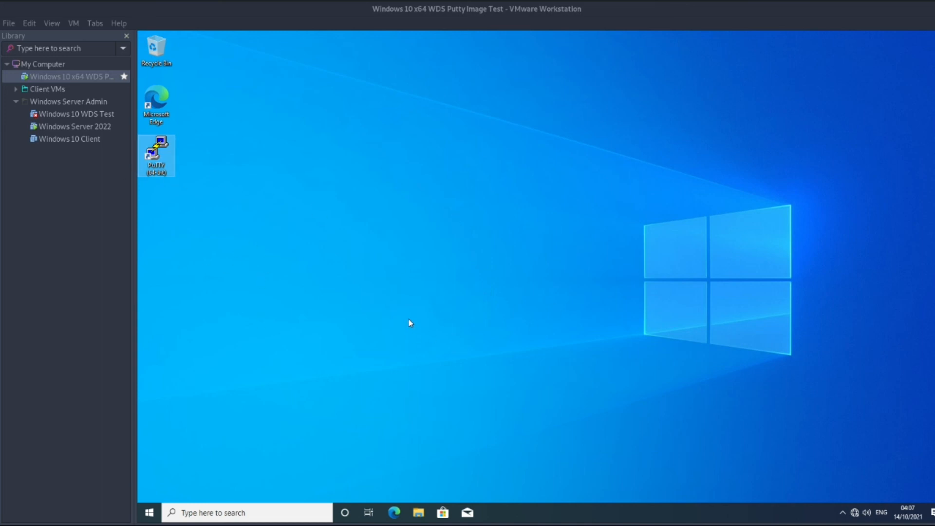
{"action": "left_click", "coordinate": [77, 128]}
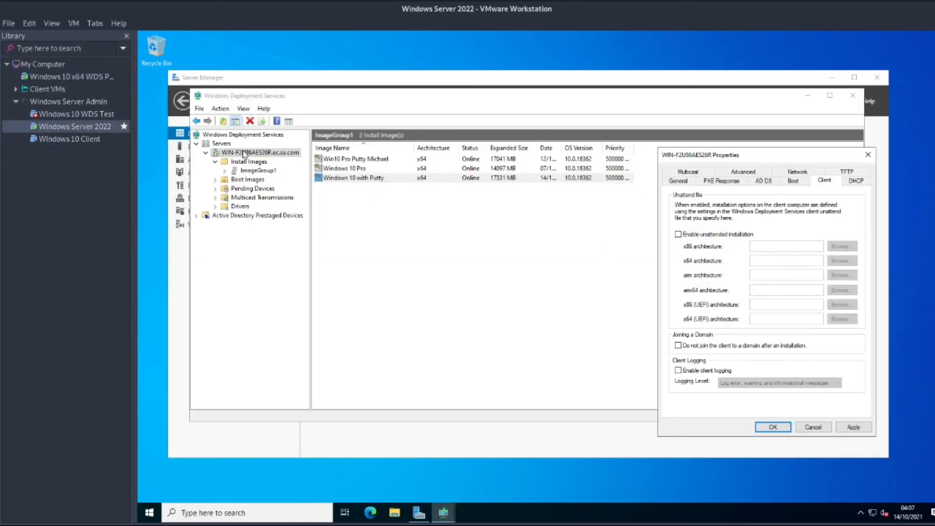
Switch to the Windows Server 2022 VM console showing WDS ImageGroup1 with its three install images.
{"action": "left_click", "coordinate": [262, 154]}
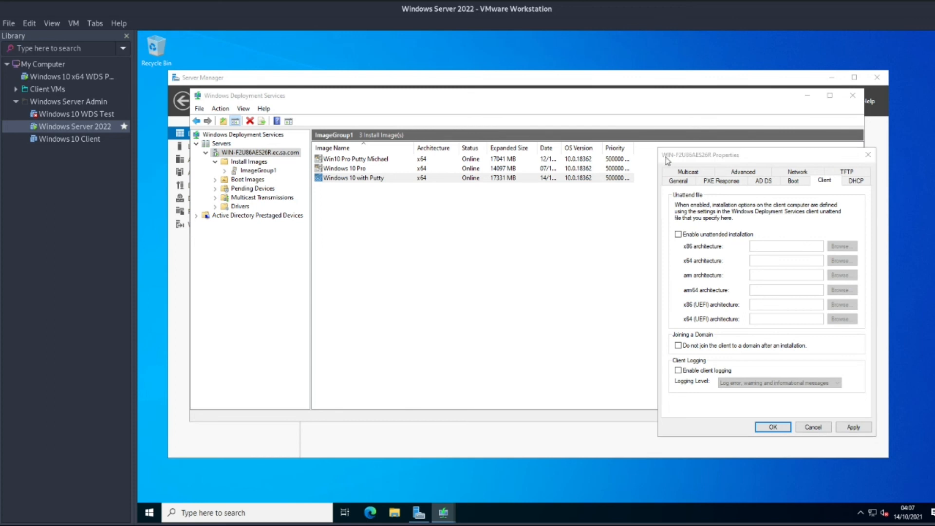